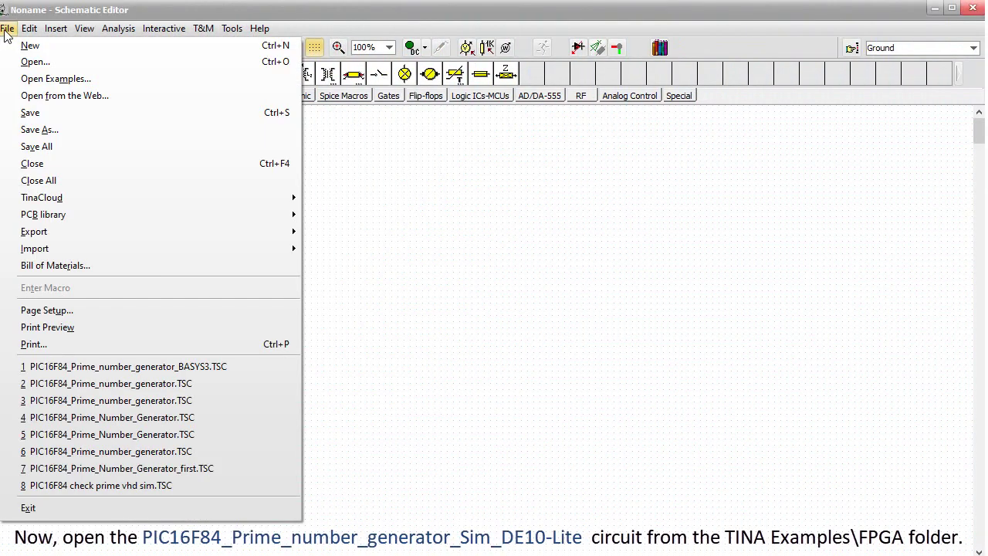
# Open TINA's example collection to load the PIC16F84 prime number generator DE10-Lite circuit.
pyautogui.click(56, 78)
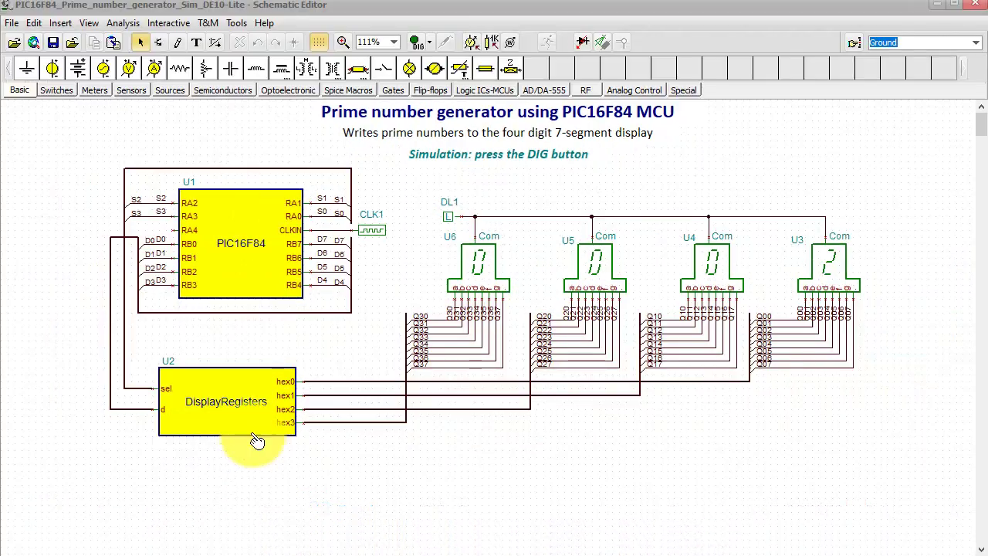
# Open the U2 DisplayRegisters properties and enter its VHDL macro in the HDL Editor.
pyautogui.doubleClick(248, 419)
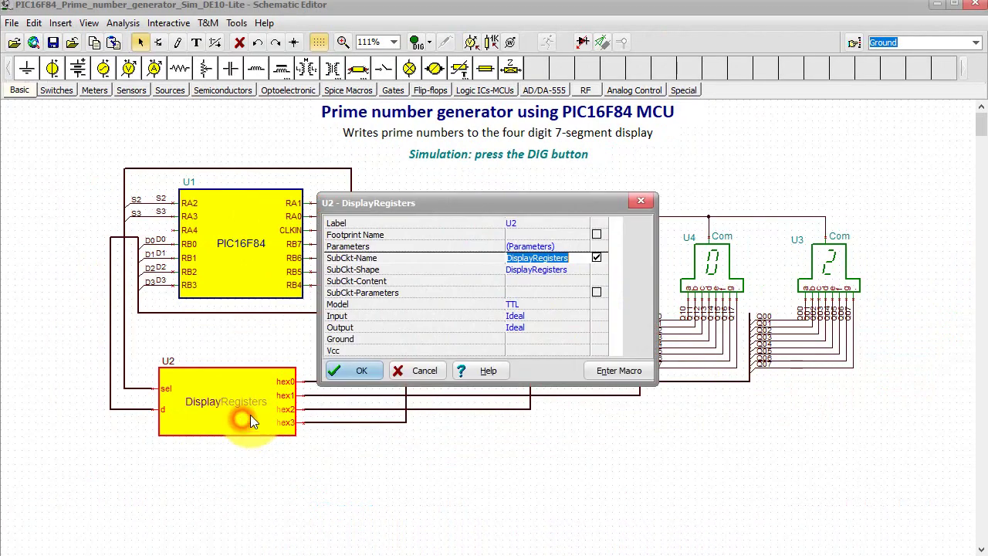
pyautogui.click(613, 371)
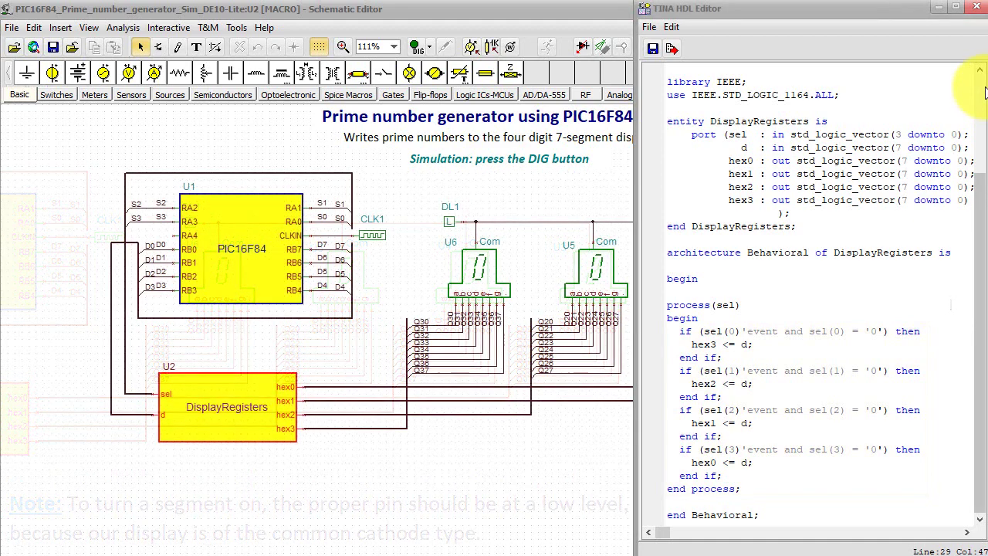
# Close the TINA HDL Editor showing the DisplayRegisters code.
pyautogui.click(978, 9)
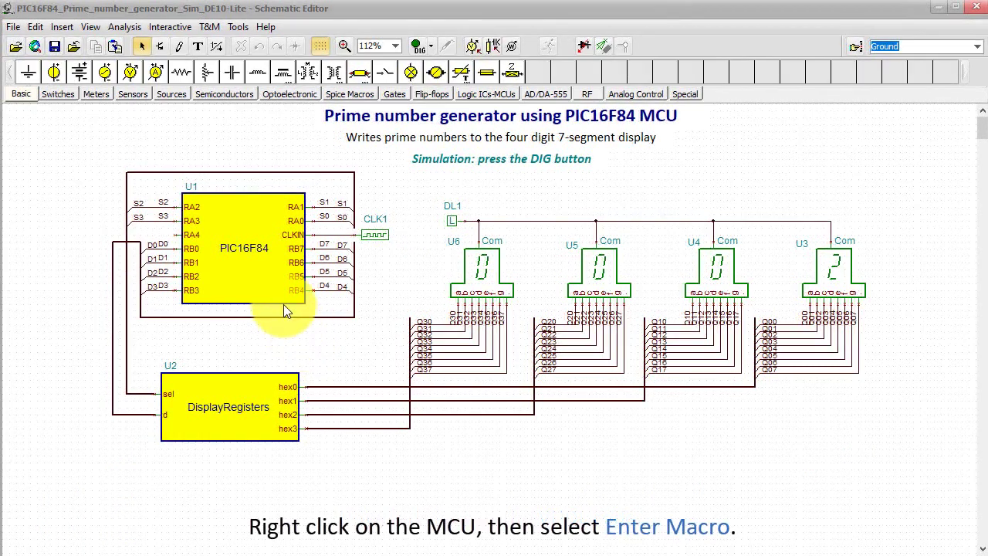
# Open the PIC16F84's VHDL macro and review the rtl_pic entity and its architecture.
pyautogui.rightClick(267, 202)
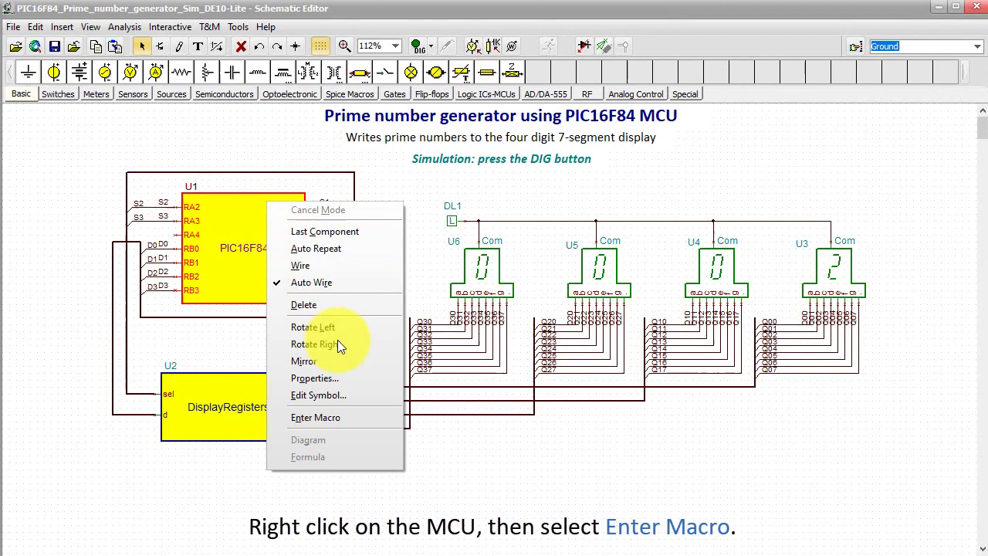
pyautogui.click(375, 417)
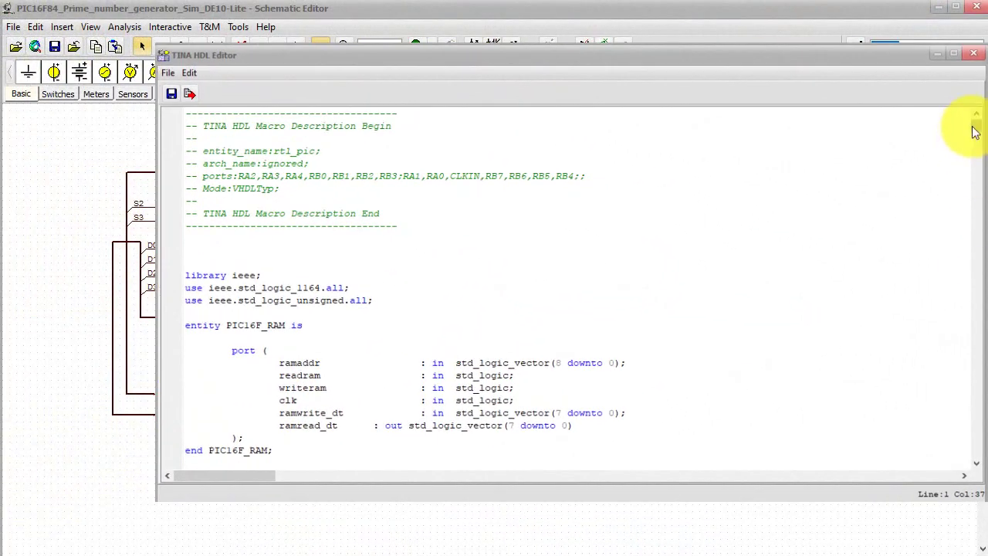
pyautogui.moveTo(975, 131); pyautogui.dragTo(976, 406)
pyautogui.click(974, 467)
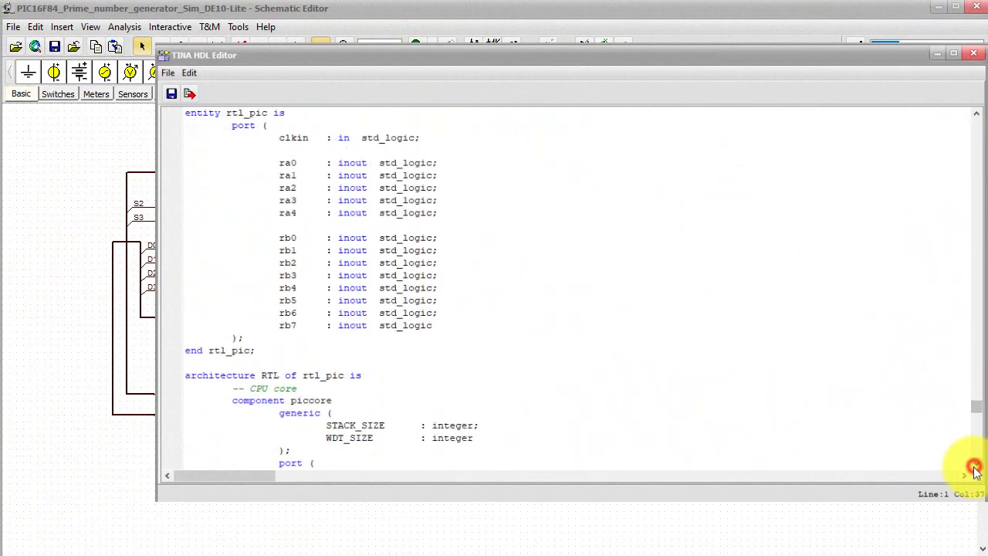
pyautogui.click(296, 113)
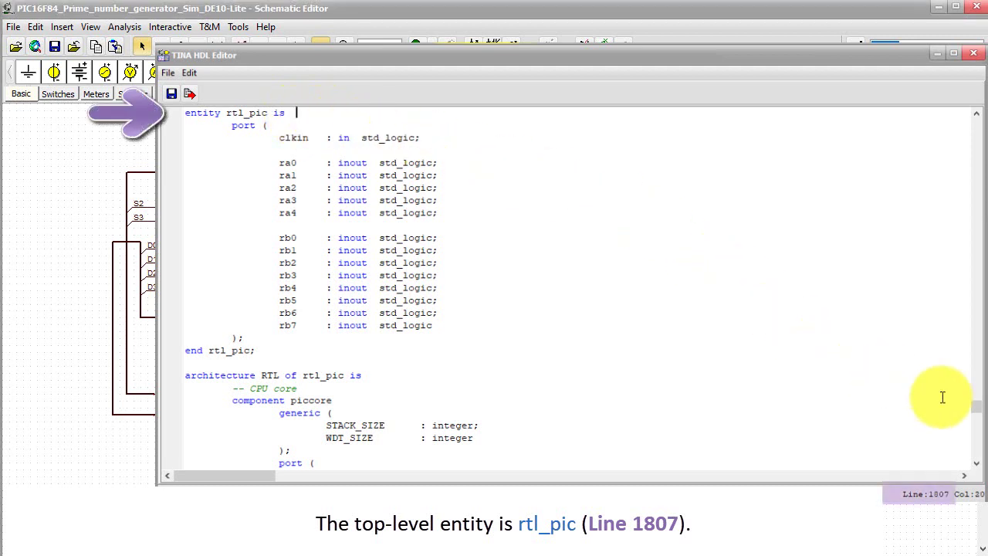
pyautogui.moveTo(976, 407); pyautogui.dragTo(975, 416)
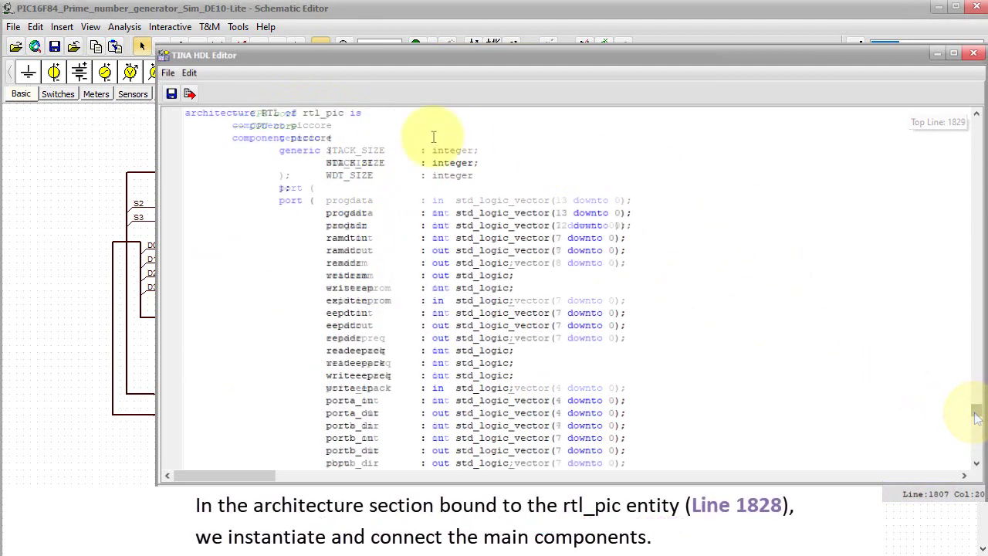
pyautogui.click(382, 114)
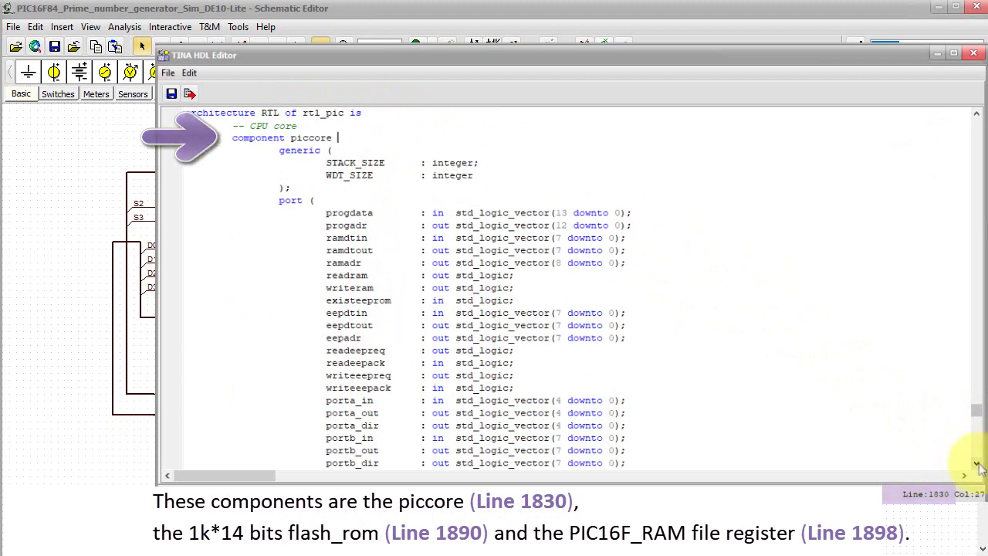
pyautogui.moveTo(974, 412); pyautogui.dragTo(976, 421)
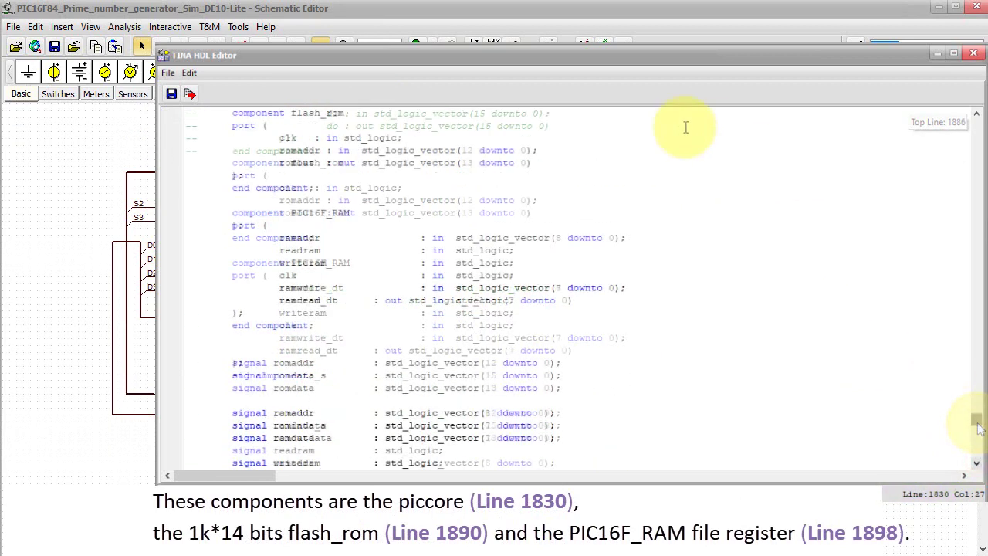
# Review the flash_rom and PIC16F_RAM components, the component instantiations and the reset process.
pyautogui.click(361, 113)
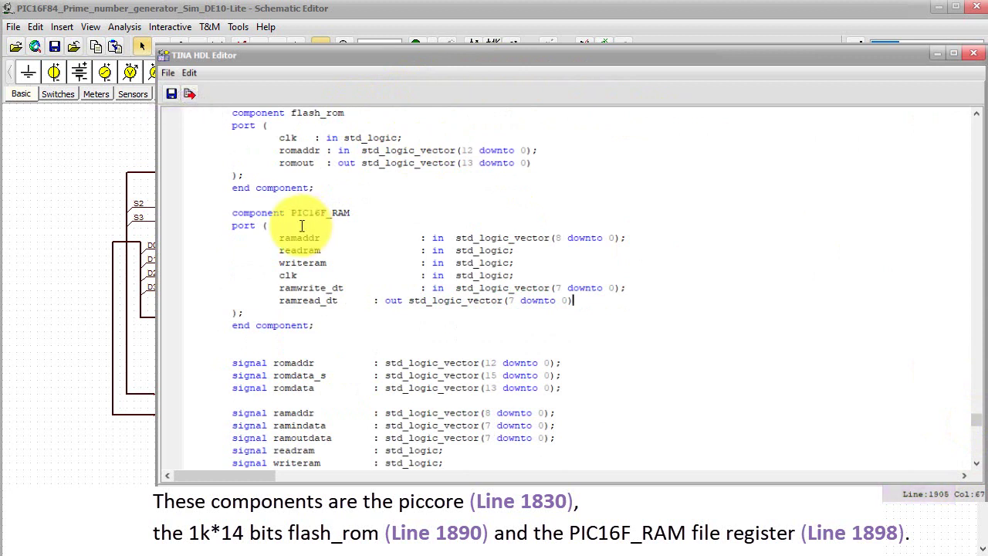
pyautogui.click(352, 212)
pyautogui.click(351, 212)
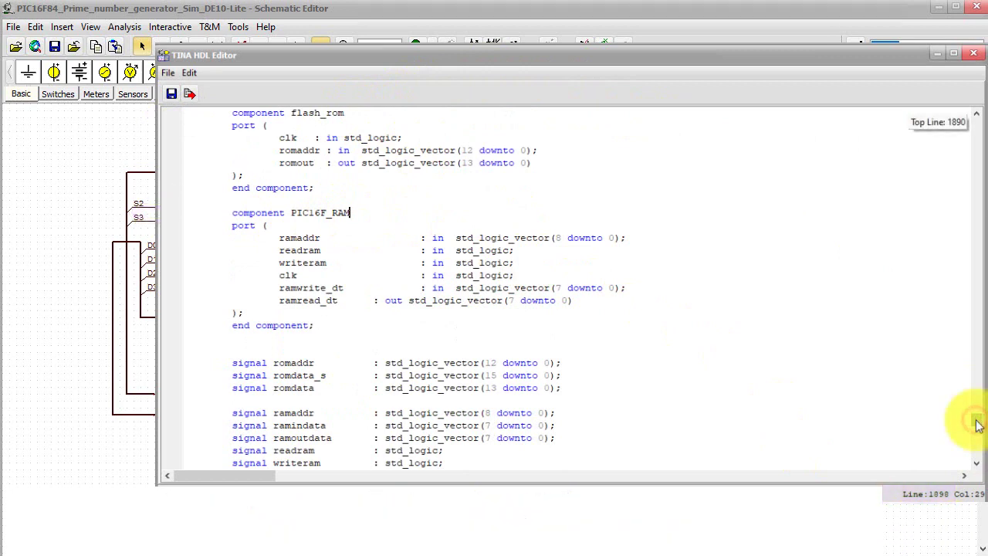
pyautogui.moveTo(976, 419); pyautogui.dragTo(976, 432)
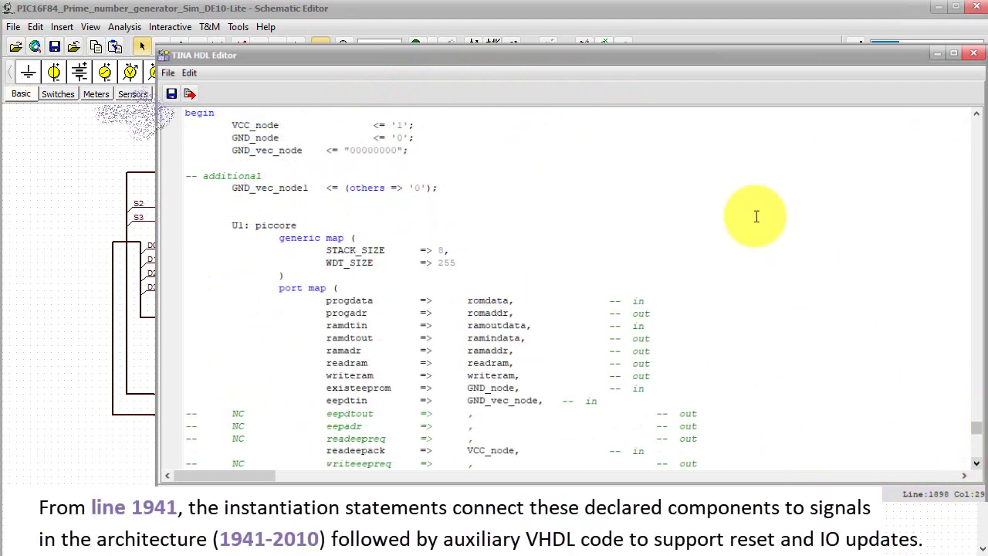
pyautogui.click(219, 114)
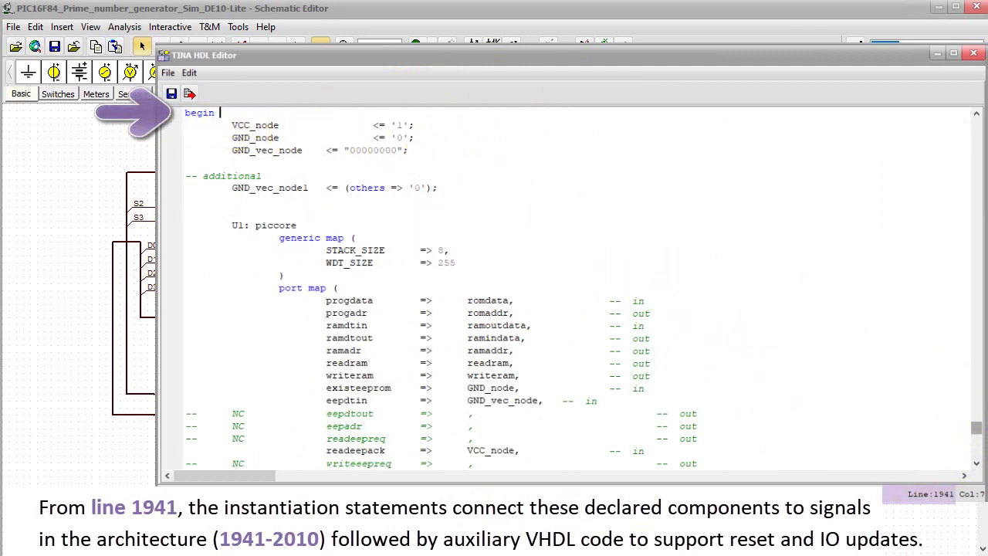
pyautogui.click(975, 463)
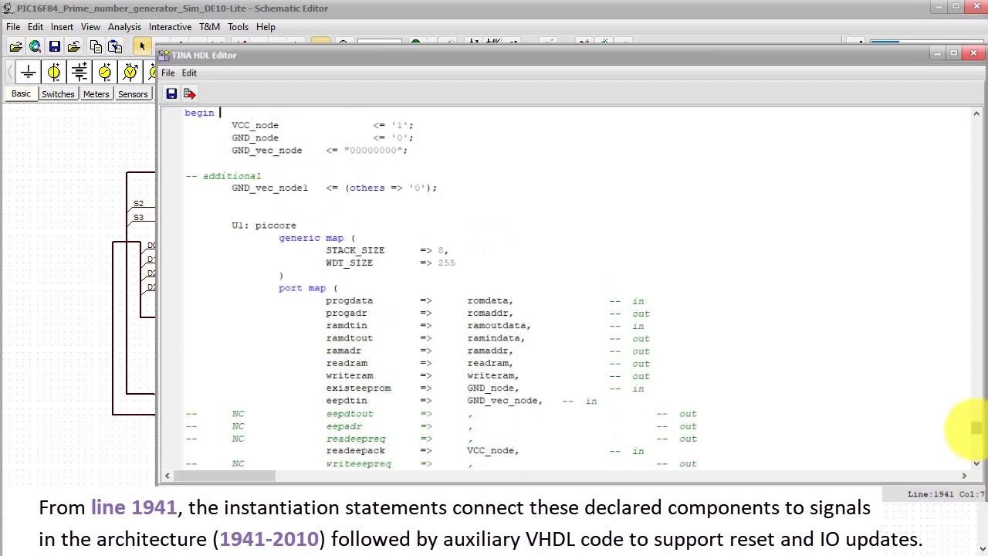
pyautogui.moveTo(976, 426); pyautogui.dragTo(975, 441)
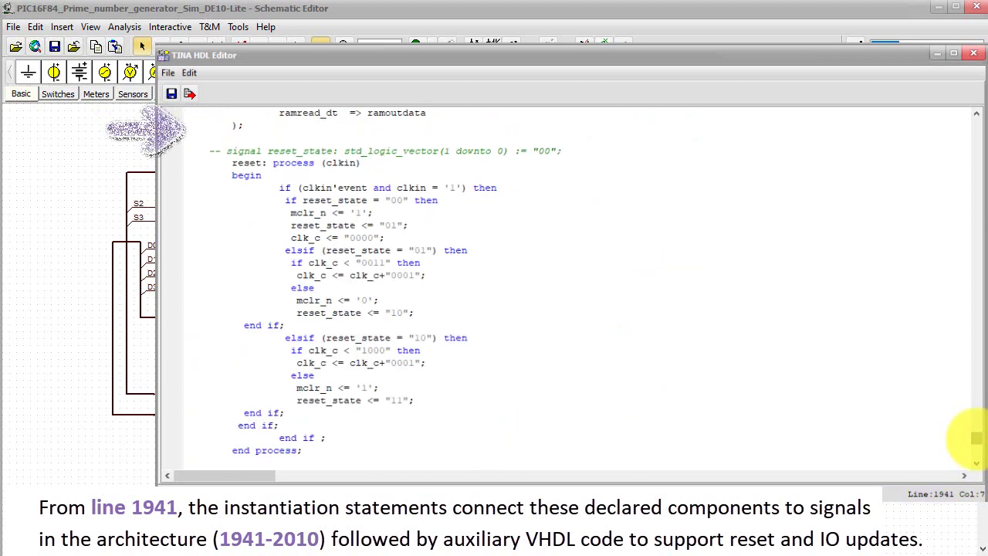
pyautogui.click(242, 125)
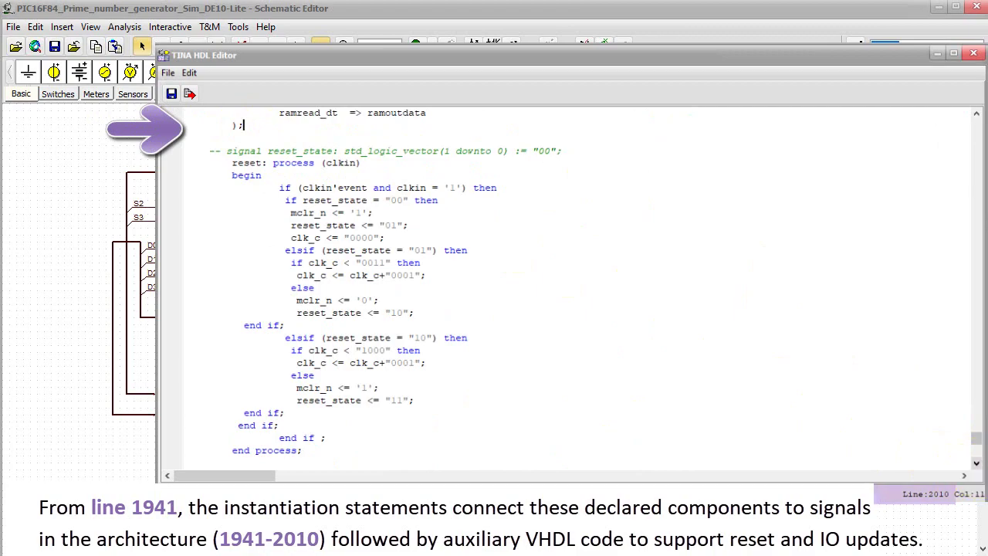
# Review the flash_rom entity's romaddr case and ROM contents, then close the HDL Editor.
pyautogui.moveTo(975, 438); pyautogui.dragTo(976, 230)
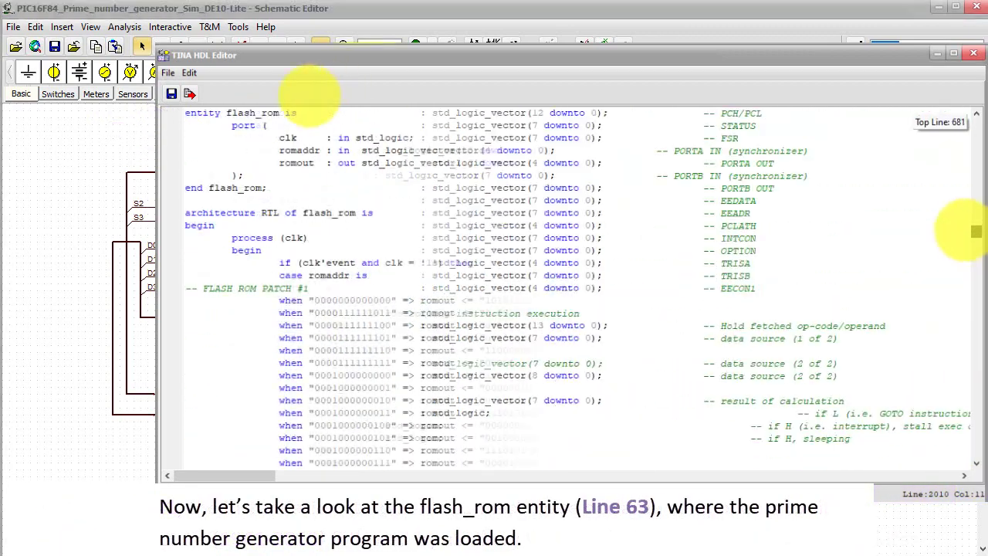
pyautogui.click(303, 113)
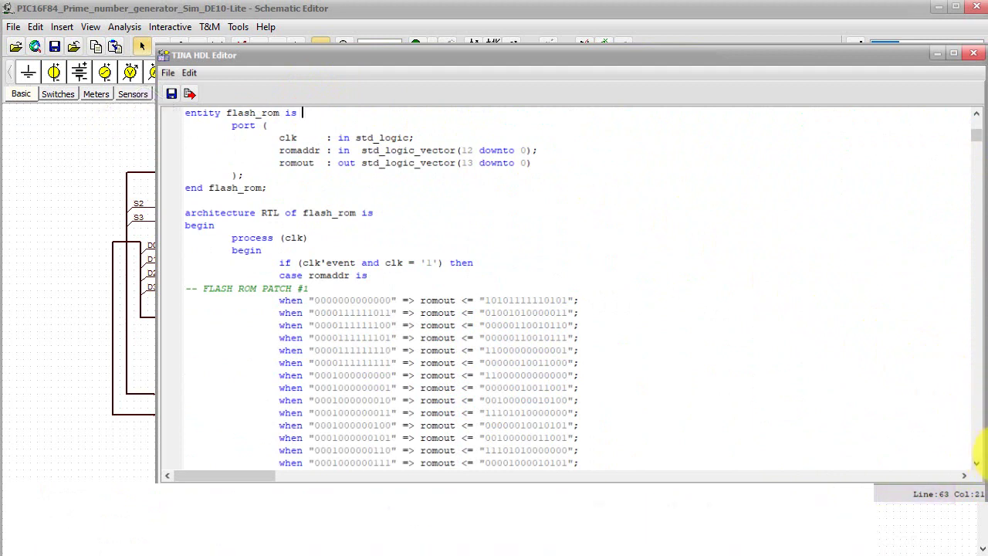
pyautogui.click(368, 275)
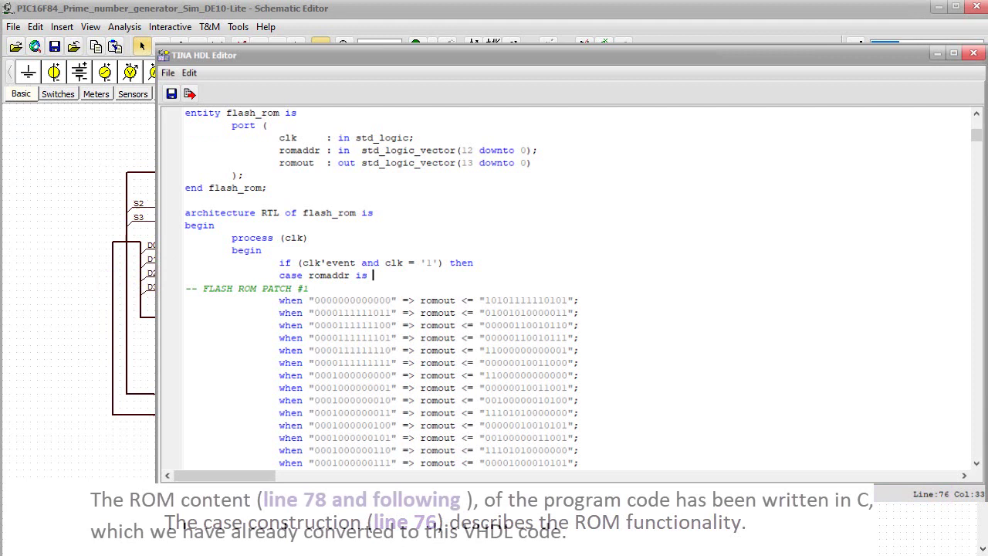
pyautogui.click(278, 298)
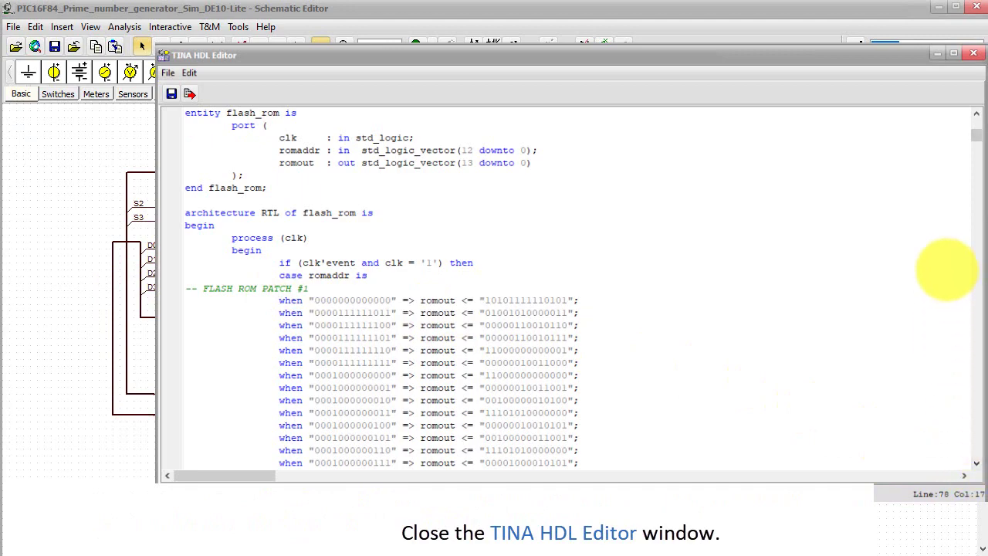
pyautogui.click(974, 53)
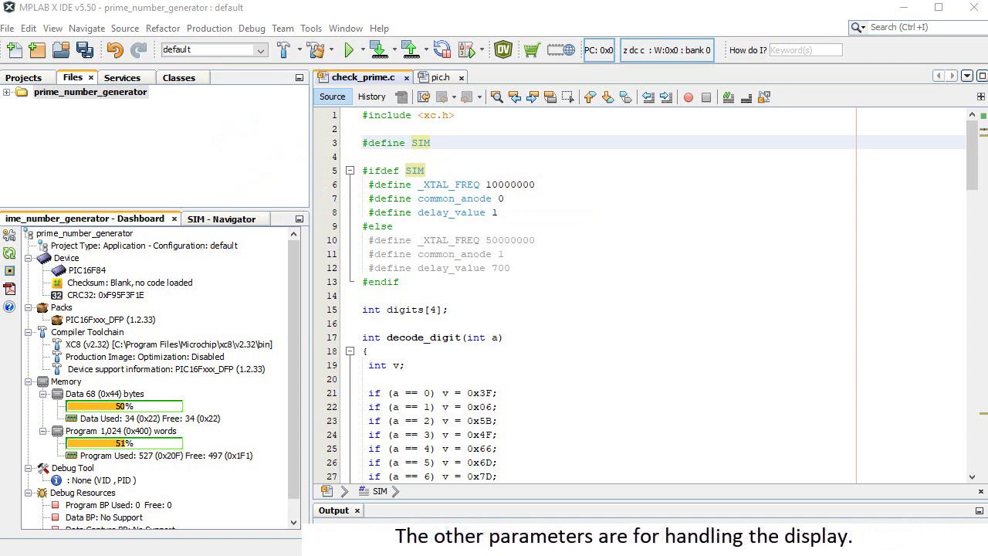
pyautogui.click(973, 477)
pyautogui.moveTo(974, 482); pyautogui.dragTo(974, 479)
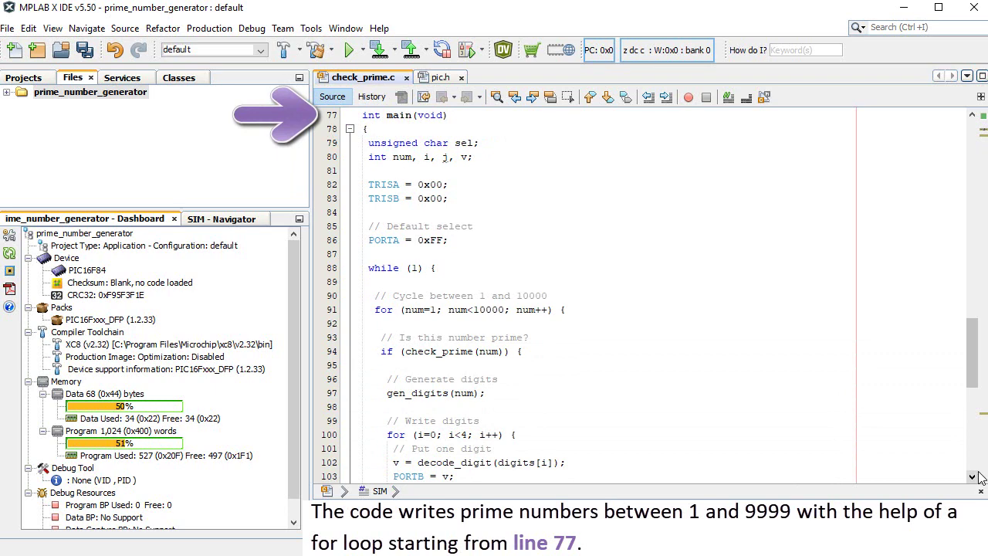
pyautogui.moveTo(977, 475); pyautogui.dragTo(976, 476)
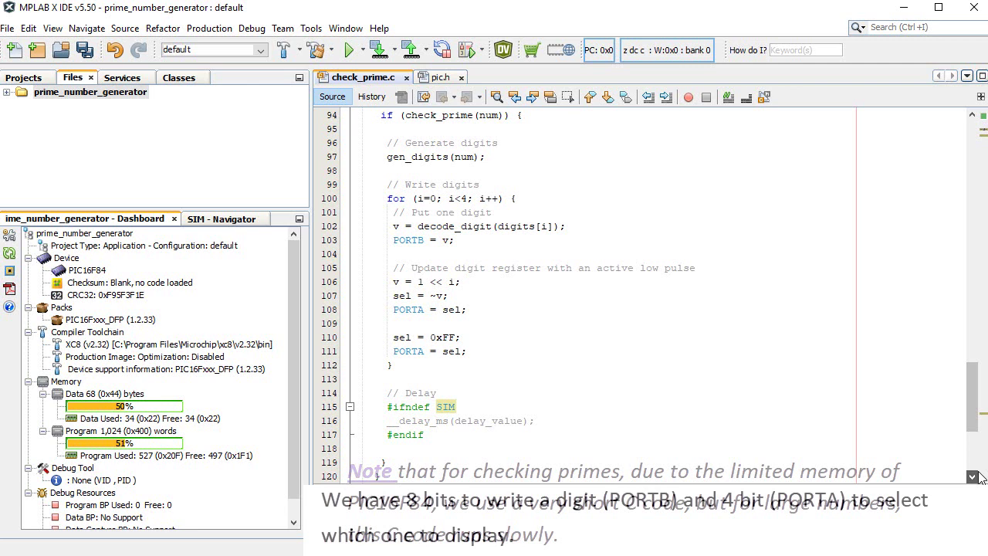
pyautogui.scroll(-1, 981, 476)
pyautogui.scroll(-2, 979, 477)
pyautogui.scroll(-2, 979, 476)
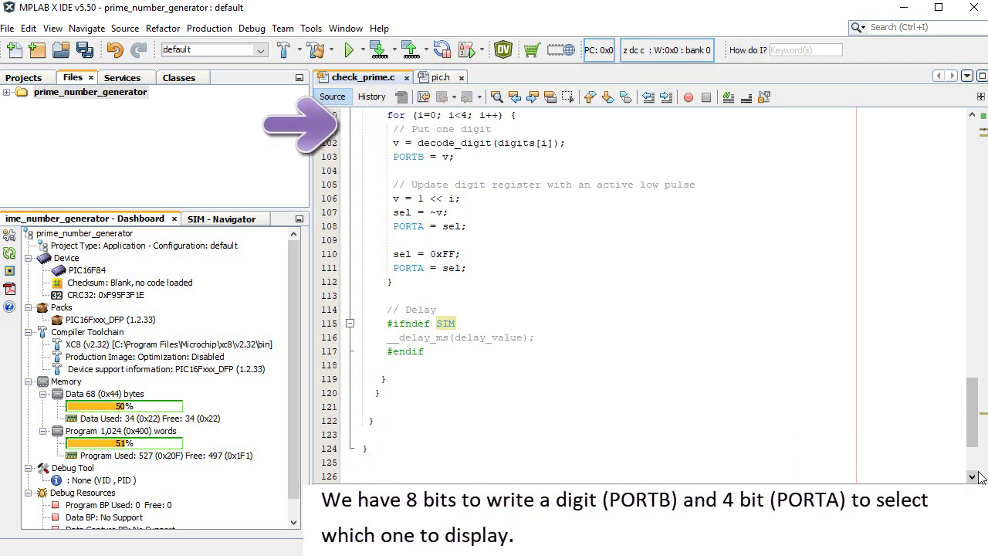
pyautogui.scroll(-1, 979, 476)
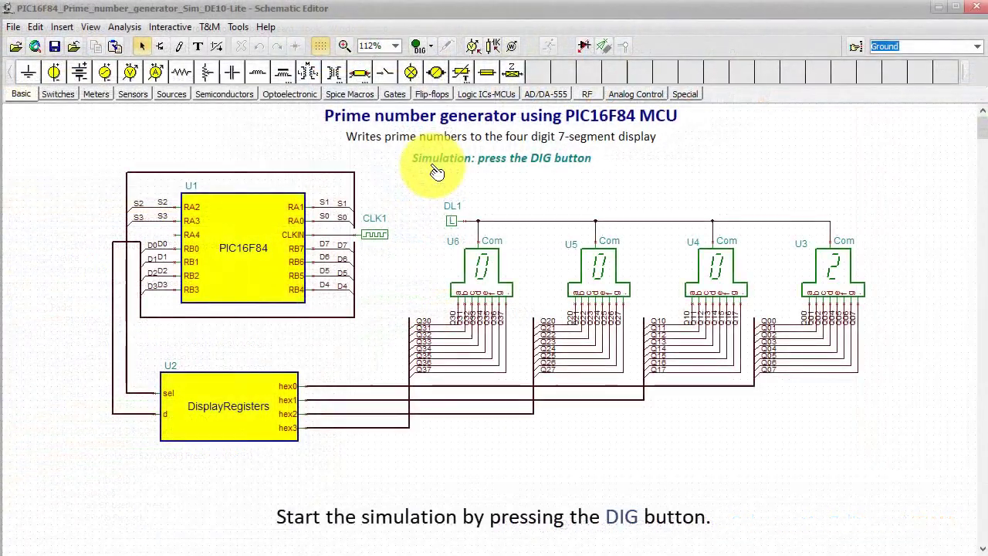
# Start the DIG simulation so the 7-segment digits count up through primes.
pyautogui.click(418, 48)
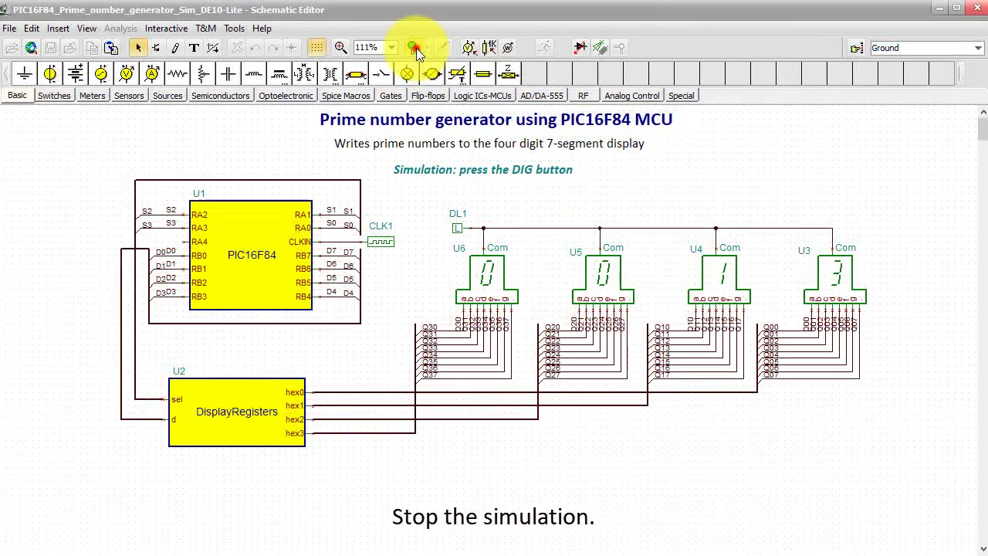
# Restart the simulation with View > Show Digital Node States turned on.
pyautogui.click(415, 49)
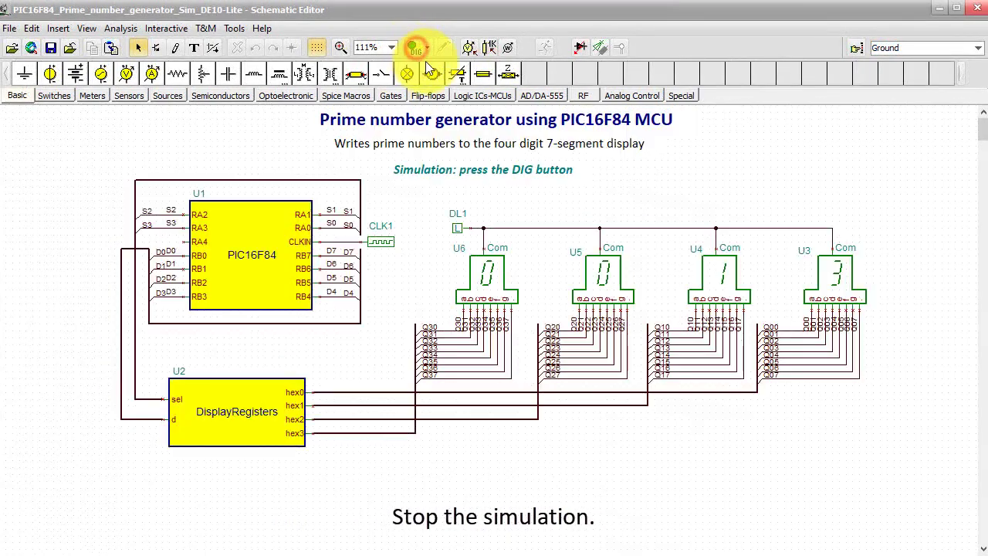
pyautogui.click(85, 29)
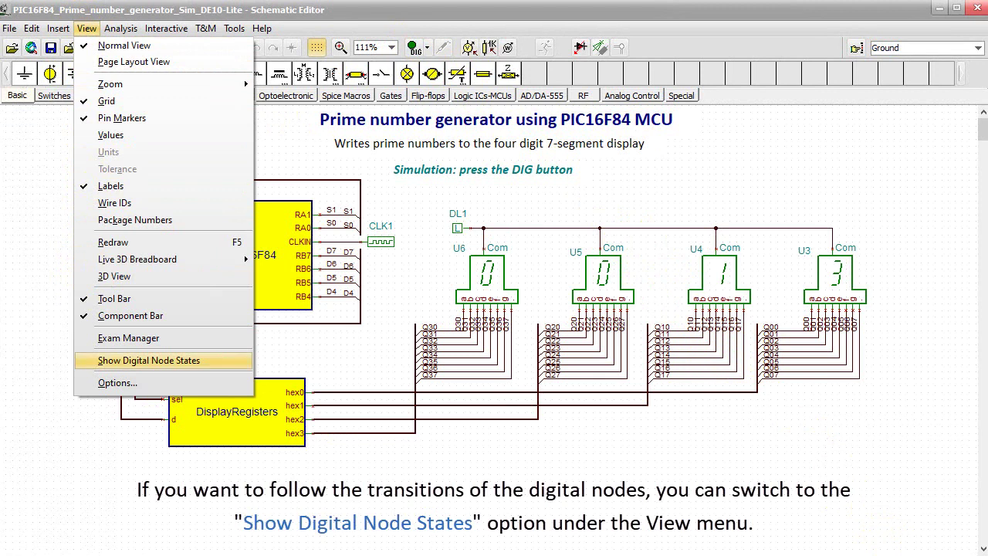
pyautogui.click(90, 360)
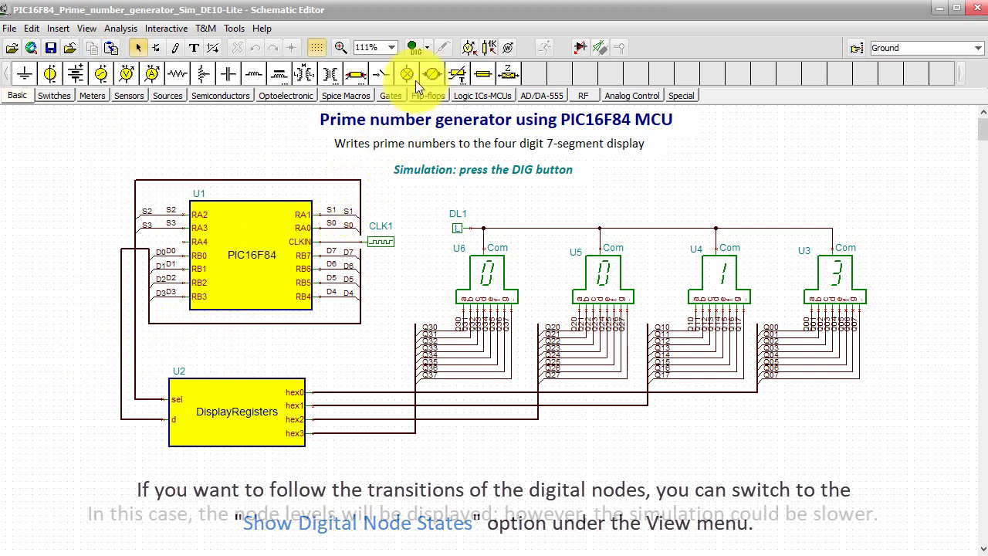
pyautogui.click(418, 48)
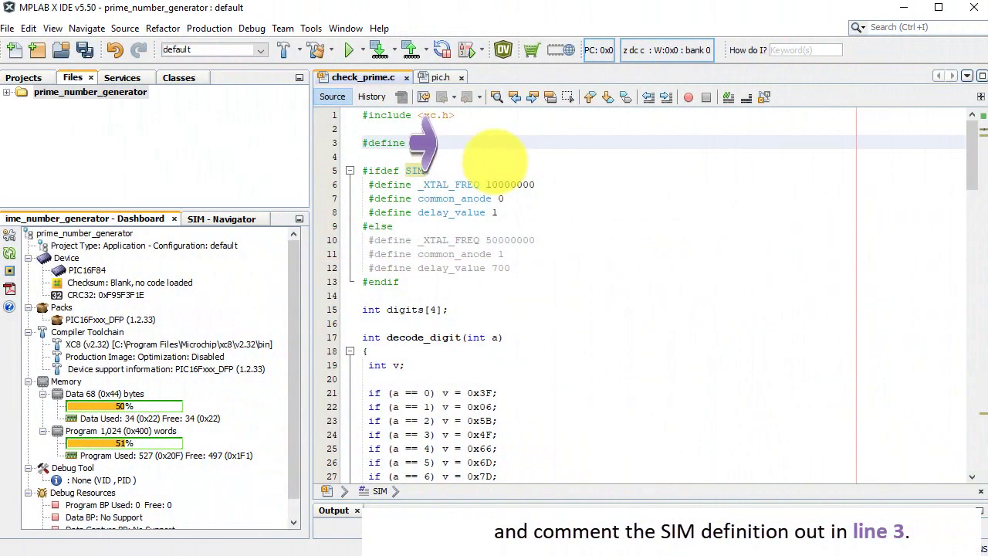
# Comment out #define SIM on line 3 of check_prime.c with Ctrl+/.
pyautogui.hotkey('ctrl', '/')
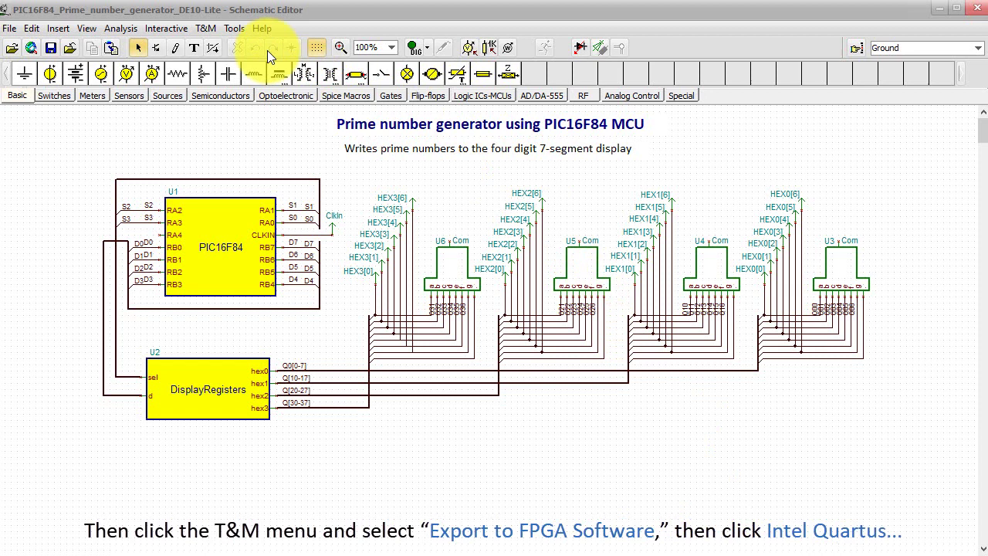
# Bring up the T&M > Export to FPGA Software target choices.
pyautogui.click(205, 28)
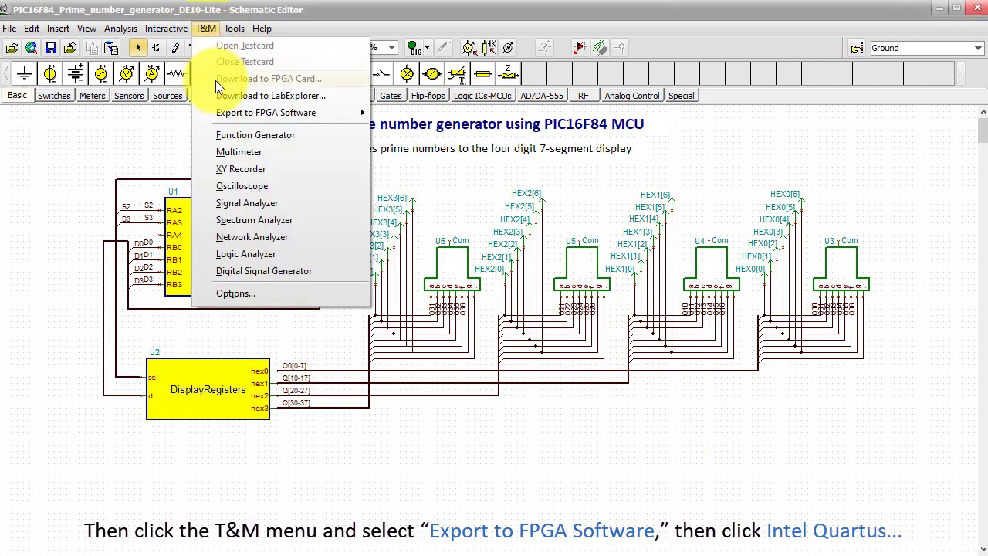
pyautogui.click(226, 113)
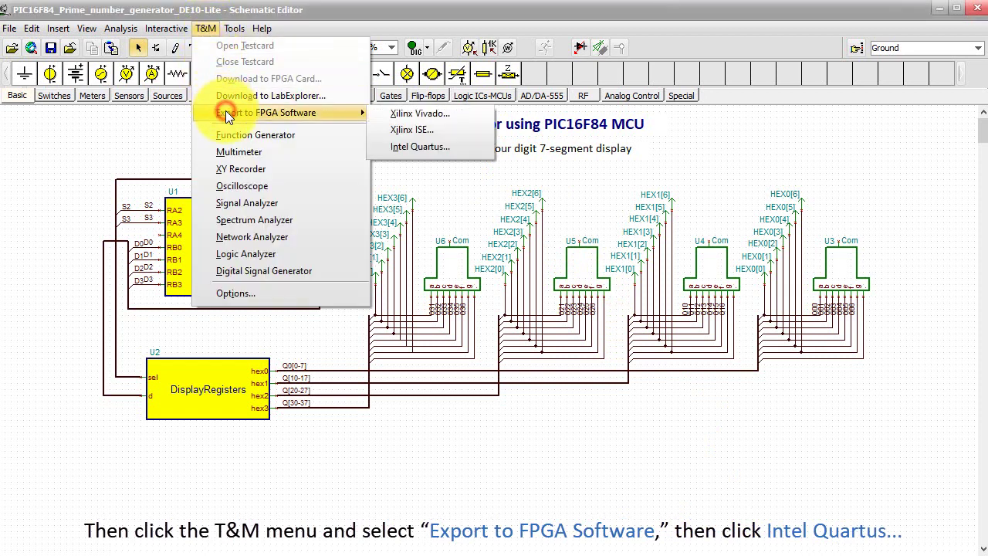
# Export to Intel Quartus, saving each generated VHDL file into the designs folder.
pyautogui.click(415, 146)
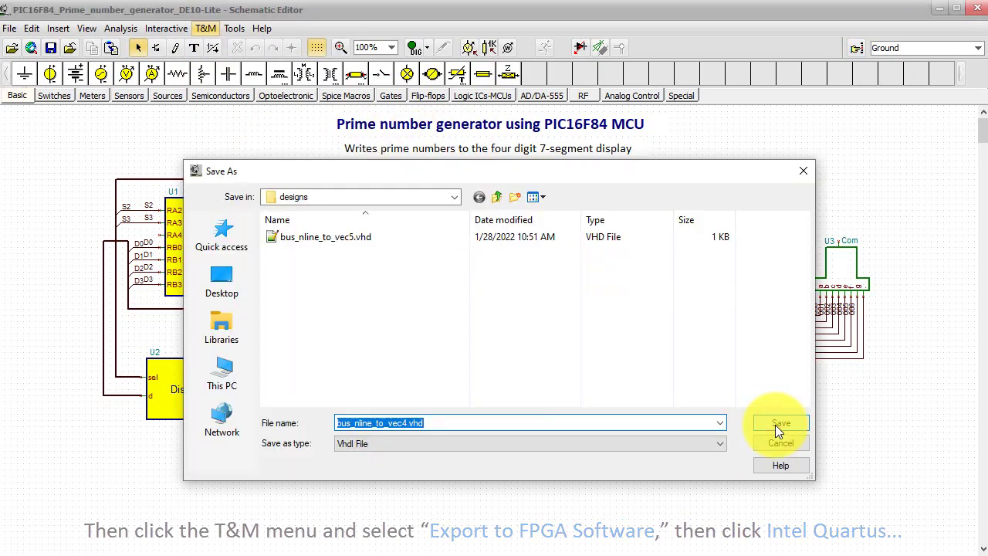
pyautogui.click(775, 424)
pyautogui.click(775, 424)
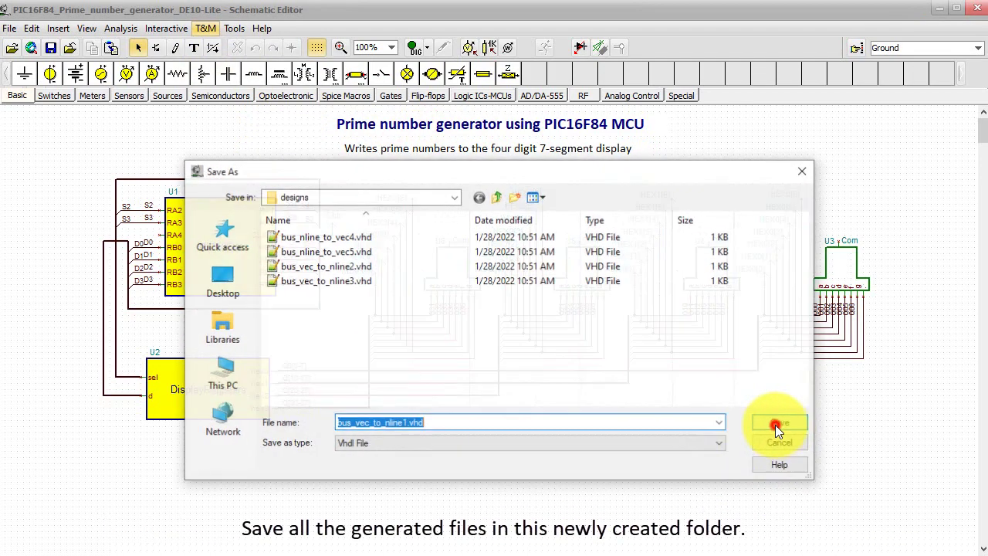
pyautogui.click(775, 424)
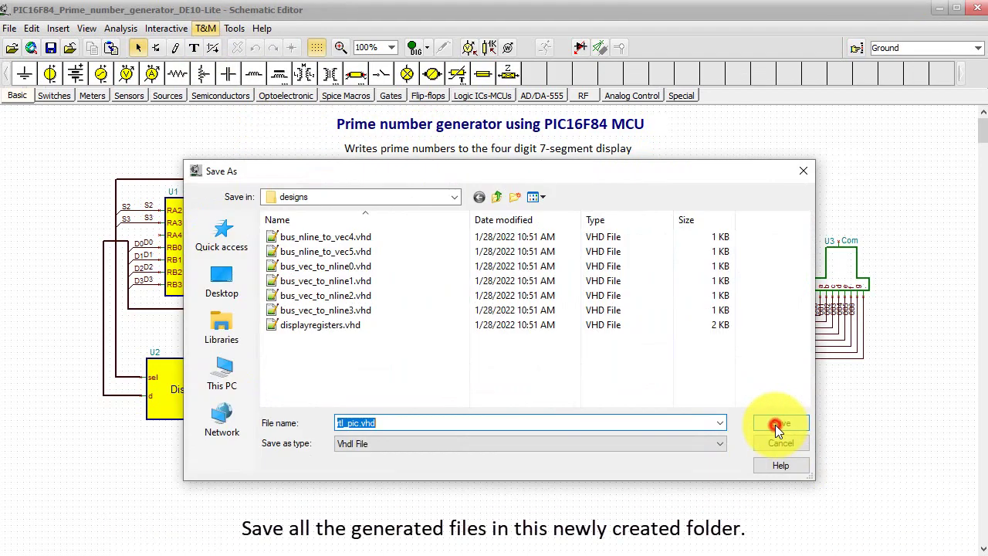
pyautogui.click(775, 425)
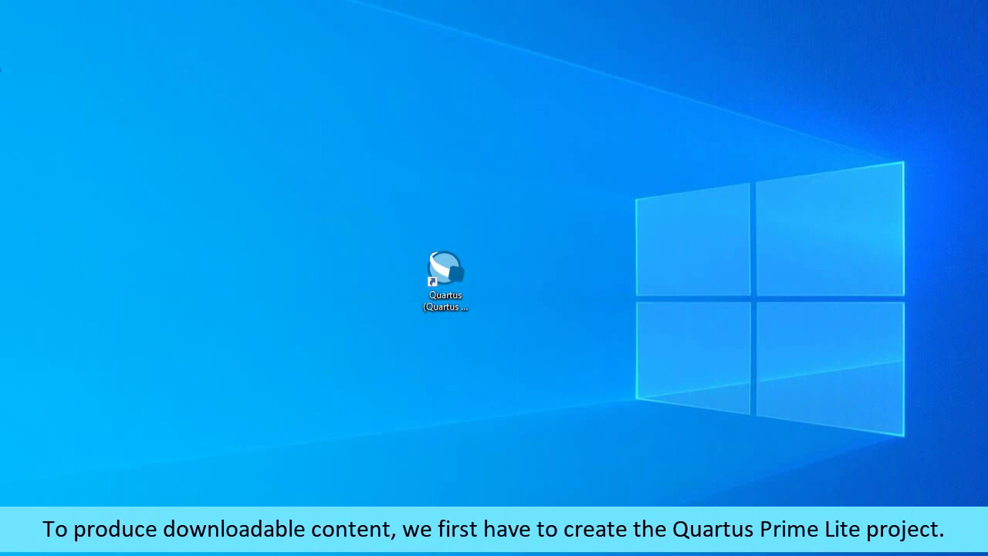
# Launch Quartus Prime Lite 20.1 from its desktop shortcut.
pyautogui.doubleClick(450, 289)
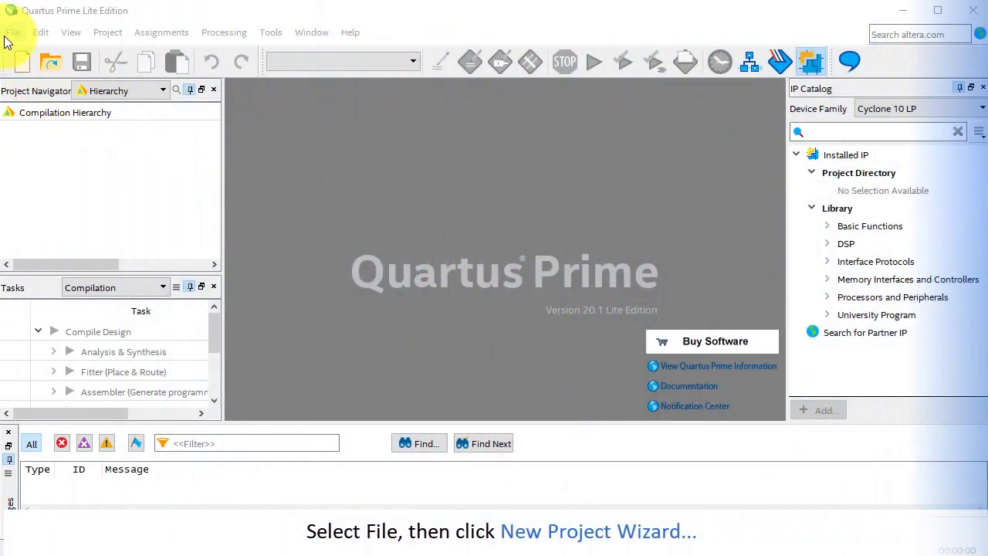
# Start the New Project Wizard with directory c:\designs and project name prime_generator.
pyautogui.click(8, 34)
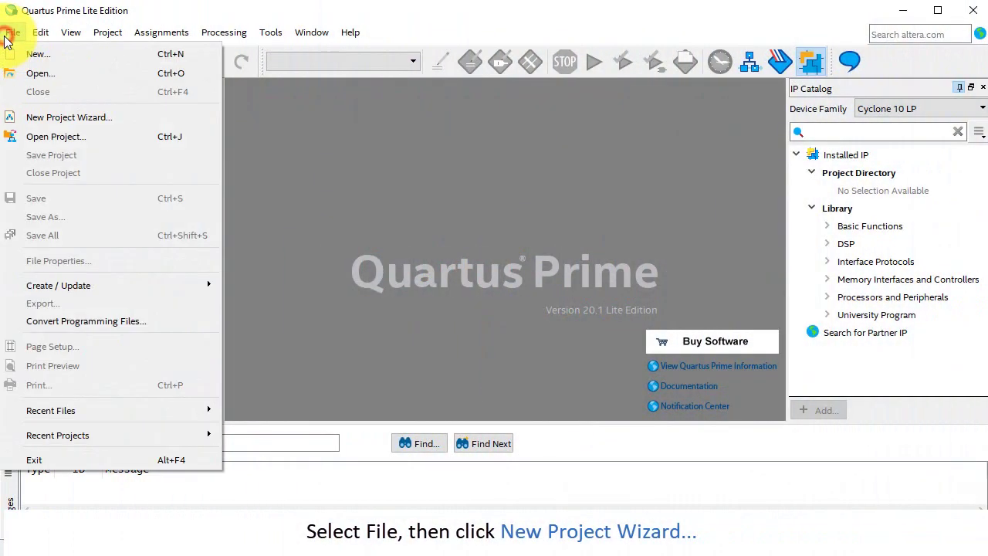
pyautogui.click(77, 114)
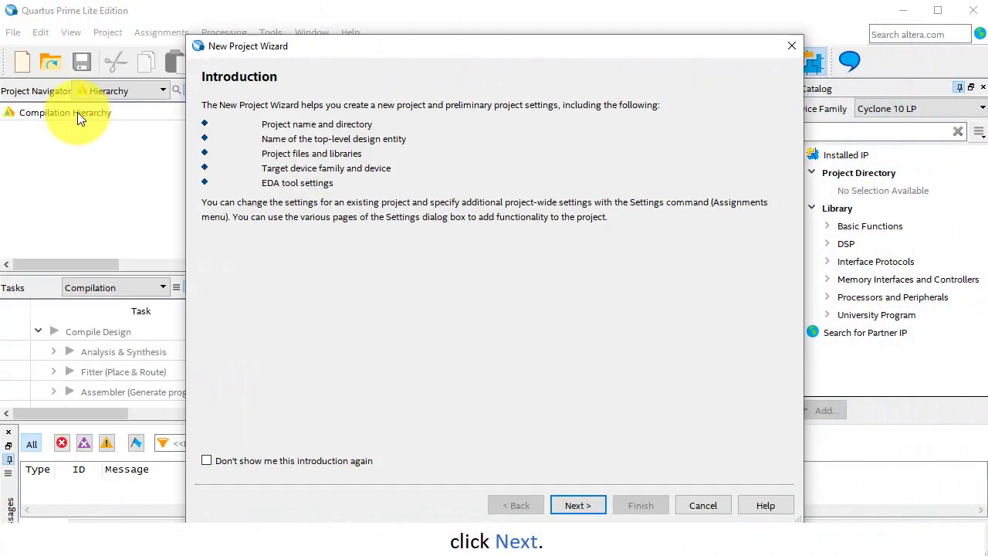
pyautogui.click(591, 505)
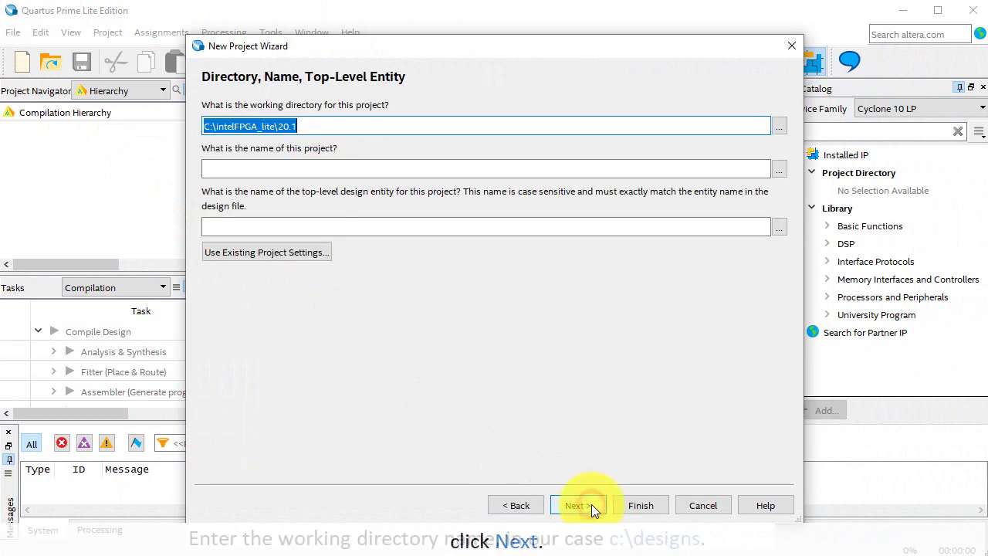
pyautogui.write('c')
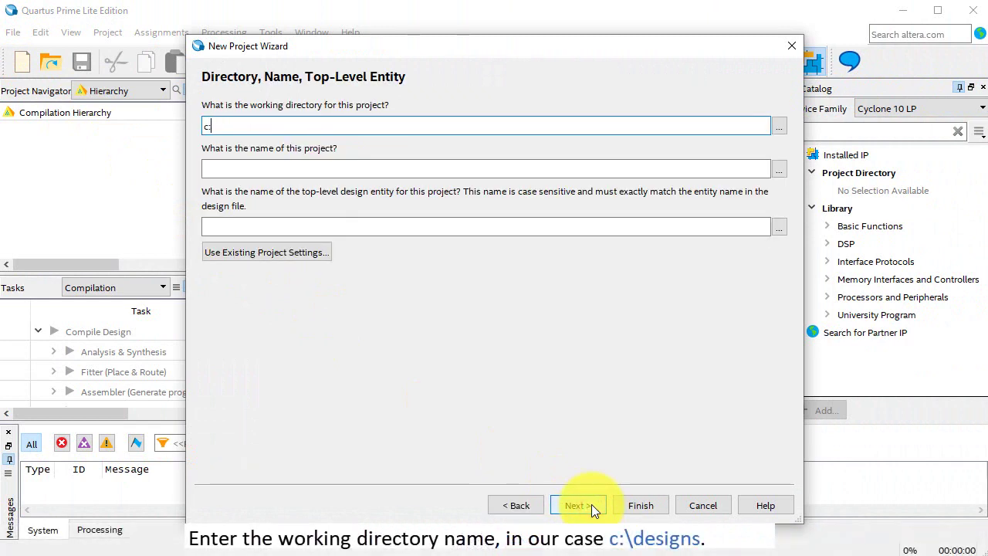
pyautogui.write(':\\des')
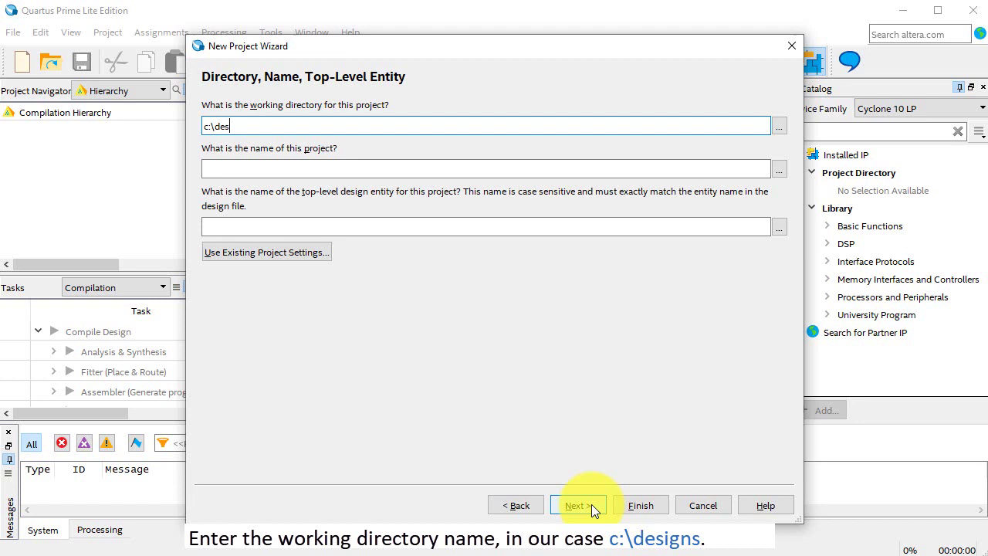
pyautogui.write('igns')
pyautogui.press('Tab')
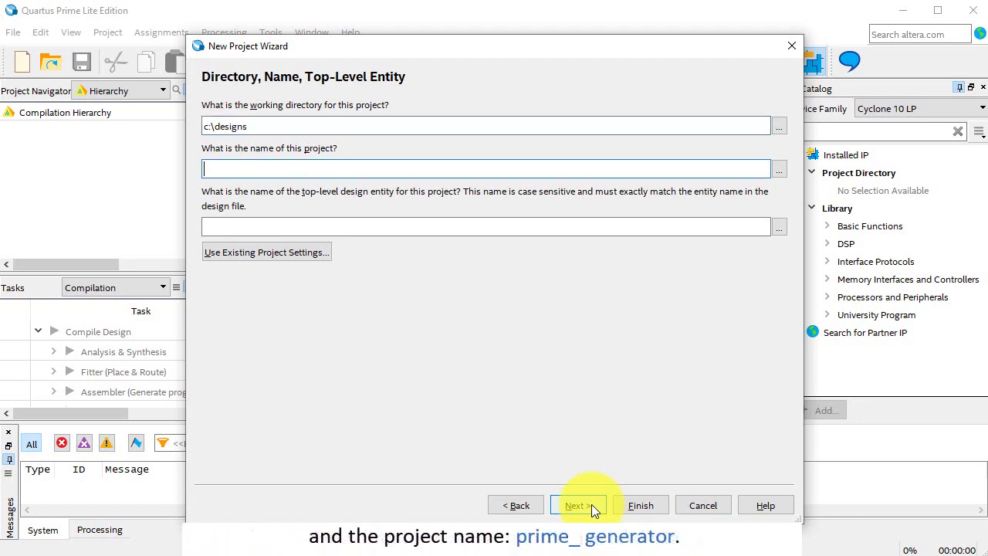
pyautogui.write('prime_gene')
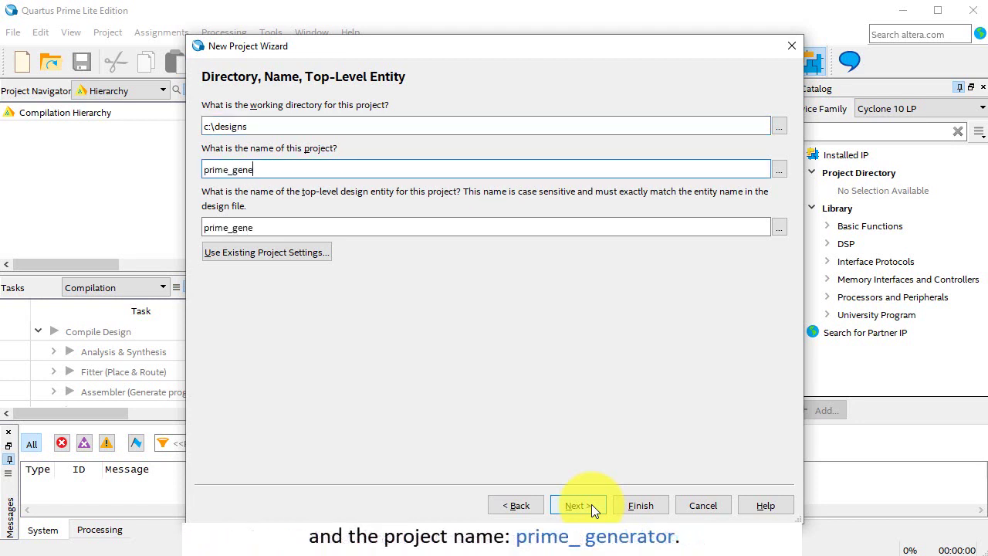
pyautogui.write('rator')
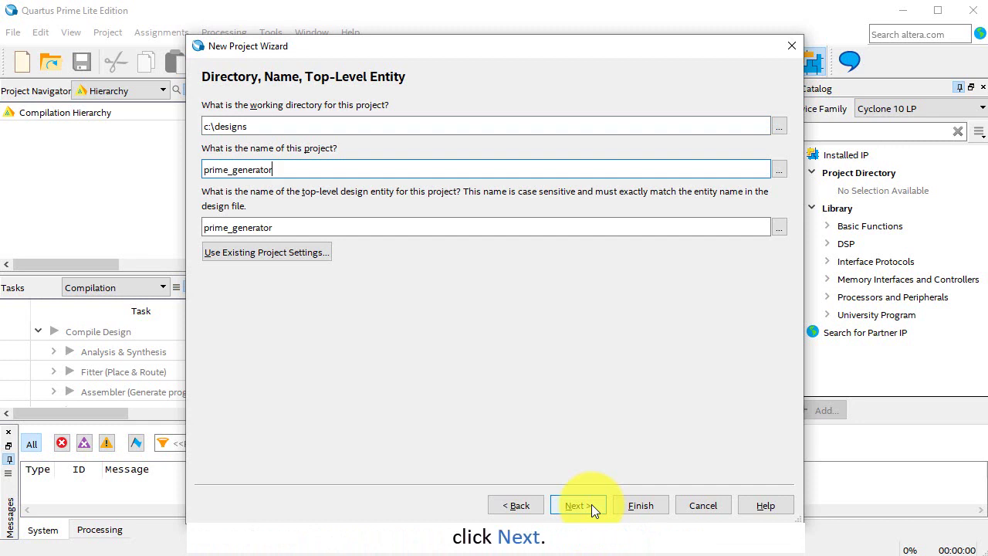
pyautogui.click(591, 504)
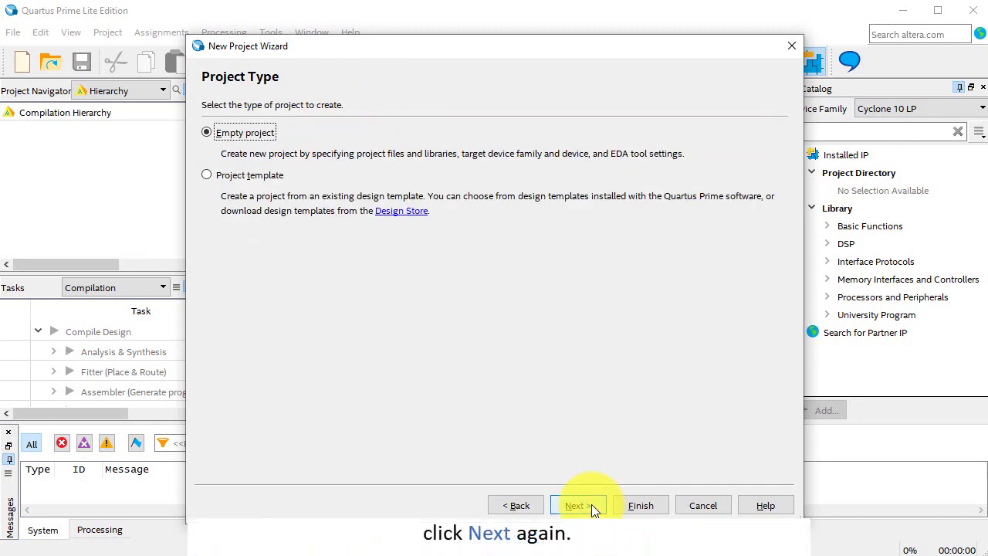
# Keep the empty project type and add all nine .vhd files from C:\designs.
pyautogui.click(592, 504)
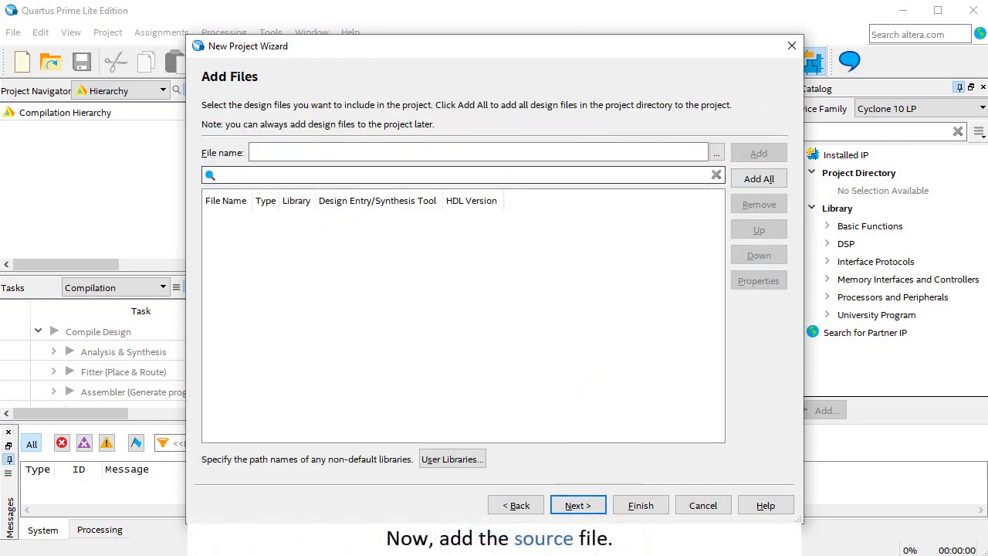
pyautogui.click(717, 153)
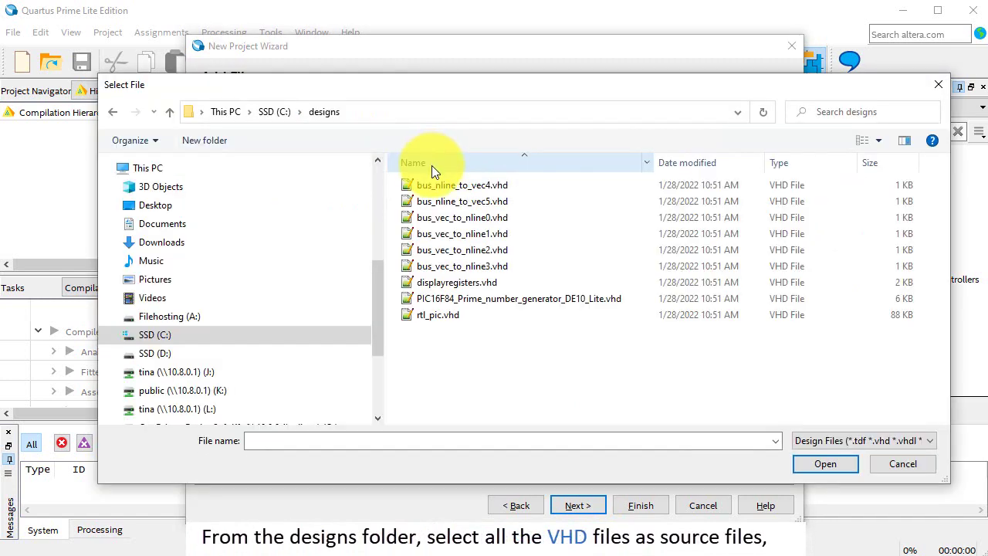
pyautogui.click(431, 186)
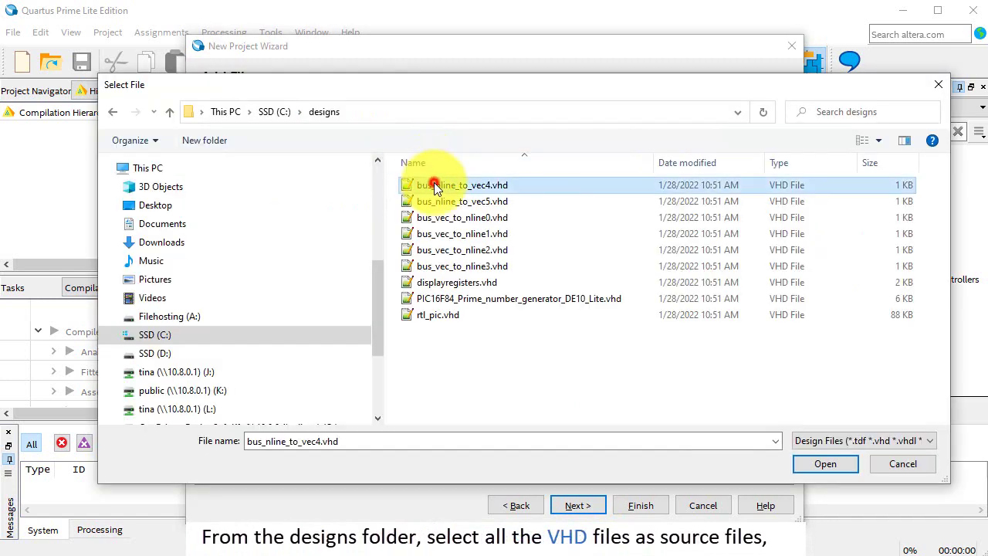
pyautogui.keyDown('shift'); pyautogui.click(452, 316); pyautogui.keyUp('shift')
pyautogui.click(830, 471)
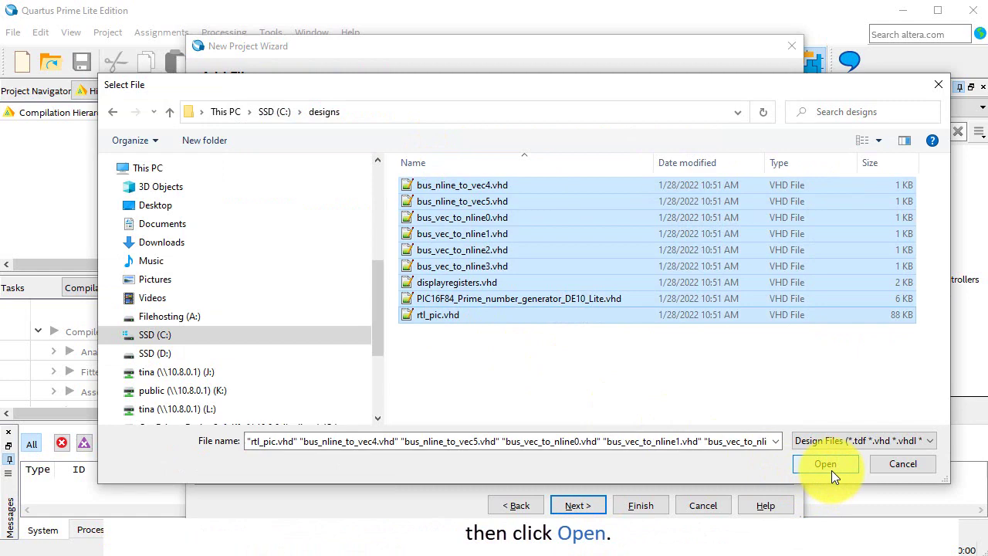
pyautogui.click(578, 506)
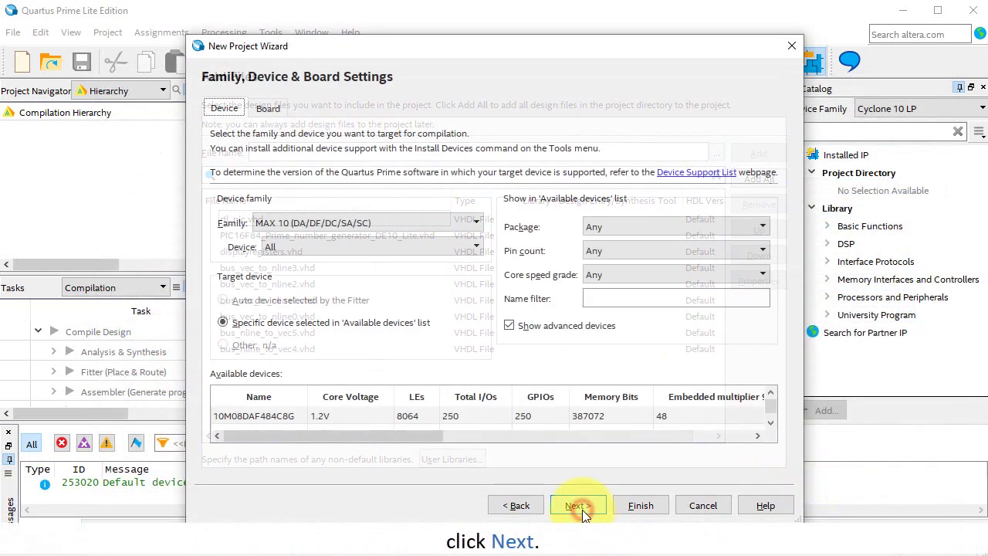
# Filter to MAX 10 DA and select the 10M50DAF484C7G device.
pyautogui.click(477, 247)
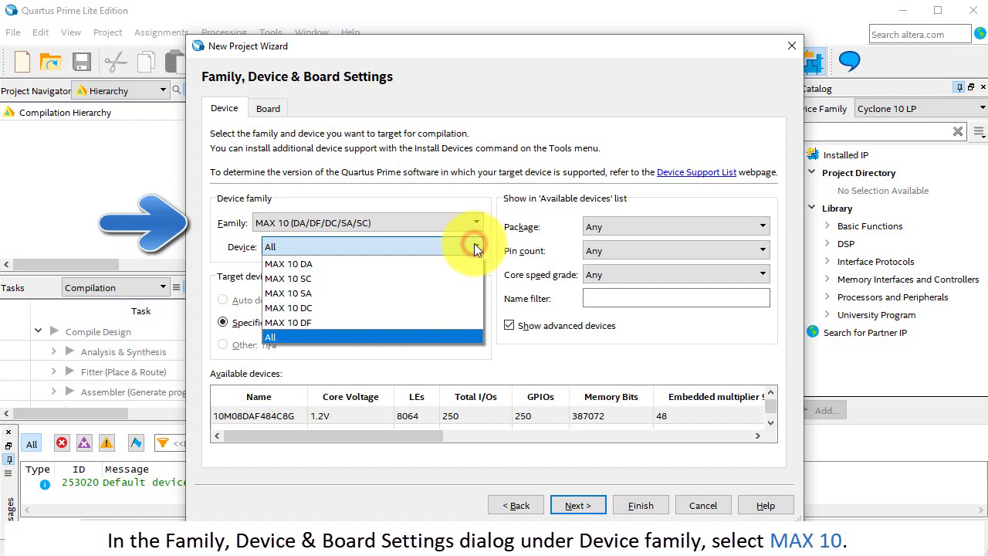
pyautogui.click(468, 262)
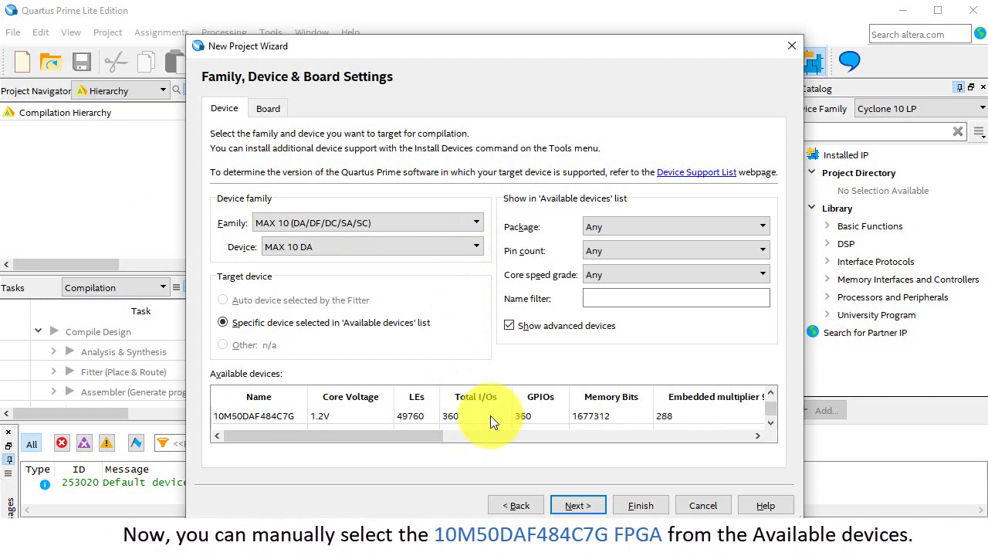
pyautogui.click(292, 417)
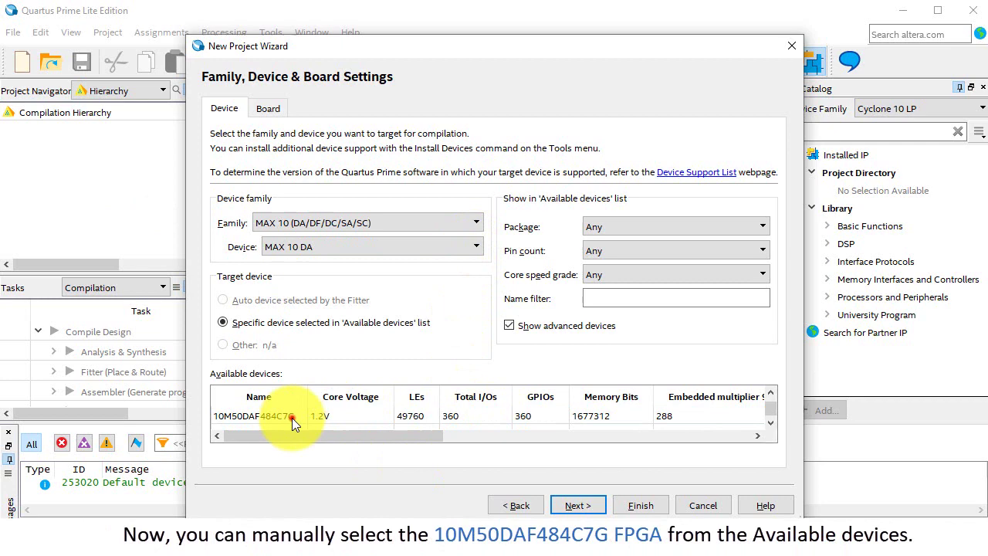
pyautogui.click(592, 507)
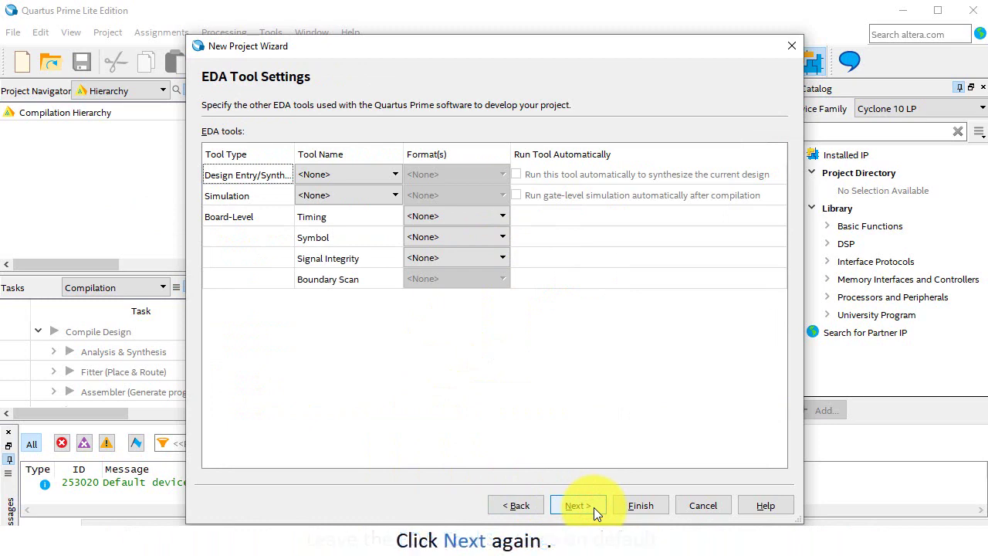
# Leave the default EDA tool settings and finish creating prime_generator.
pyautogui.click(593, 507)
pyautogui.click(646, 501)
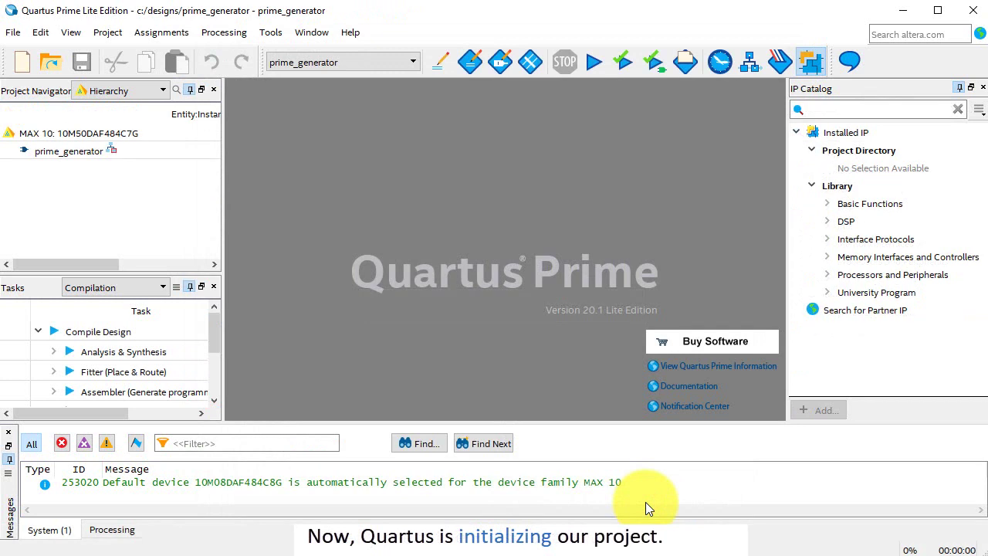
# Open PIC16F84_Prime_number_generator_DE10_Lite.vhd from the Files view and select its entity name.
pyautogui.click(163, 91)
pyautogui.click(108, 107)
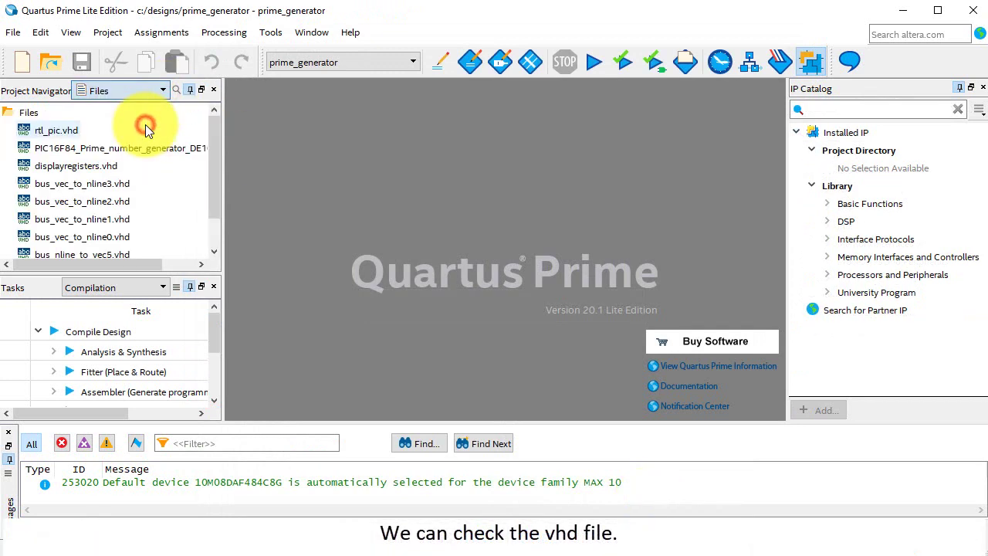
pyautogui.doubleClick(198, 154)
pyautogui.moveTo(777, 163)
pyautogui.mouseDown()
pyautogui.moveTo(761, 381)
pyautogui.moveTo(754, 269)
pyautogui.moveTo(768, 155)
pyautogui.mouseUp()
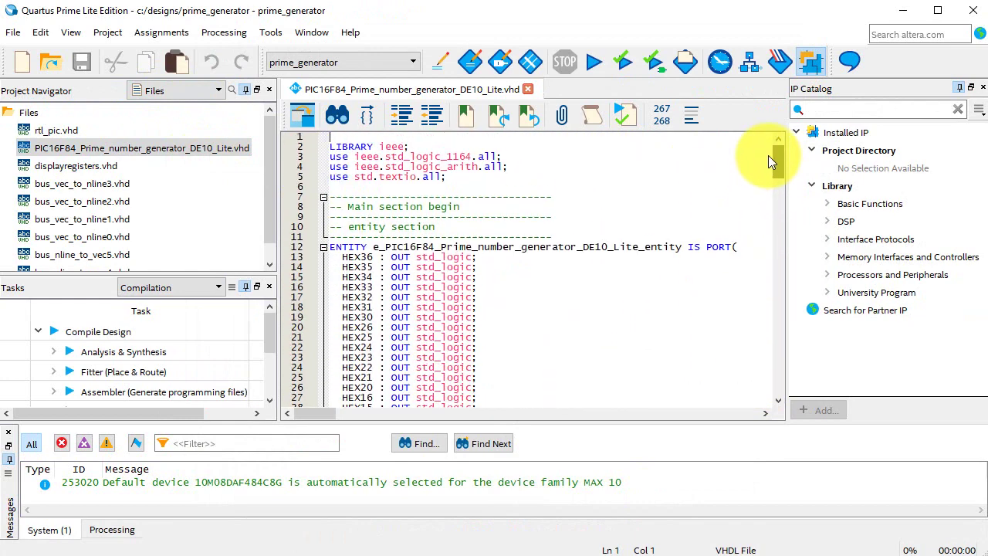
pyautogui.doubleClick(606, 245)
pyautogui.hotkey('ctrl', 'c')
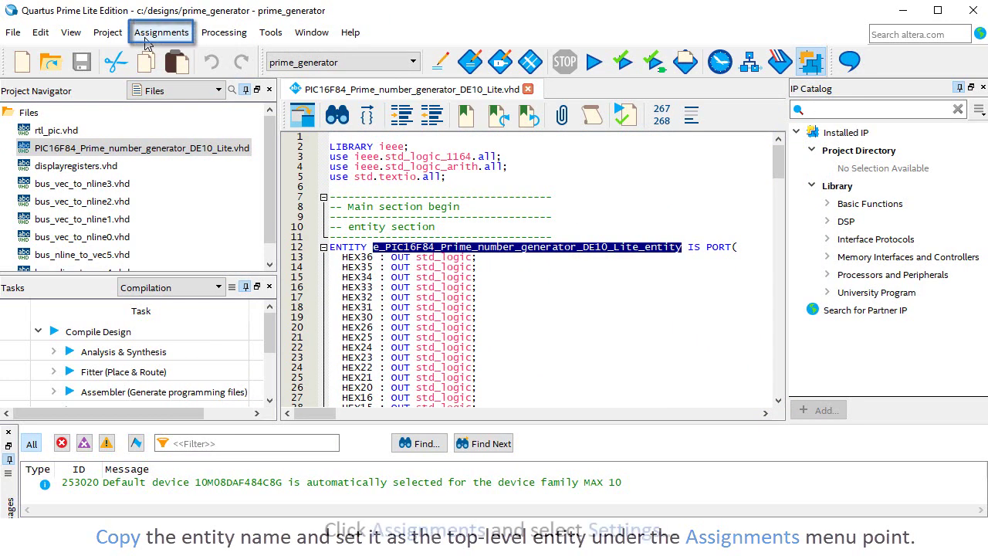
# Paste e_PIC16F84_Prime_number_generator_DE10_Lite_entity as the Top-level entity in Settings.
pyautogui.click(146, 39)
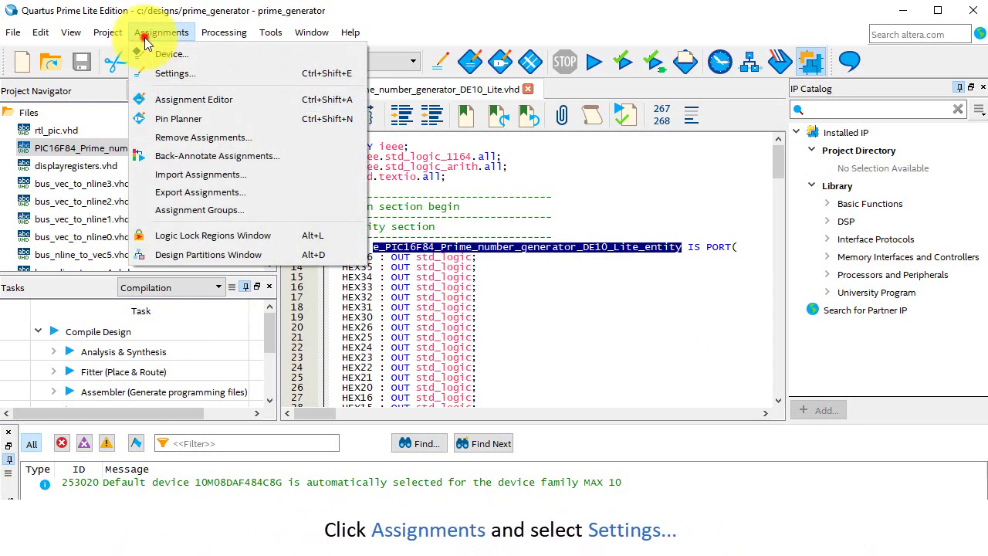
pyautogui.click(164, 73)
pyautogui.doubleClick(623, 137)
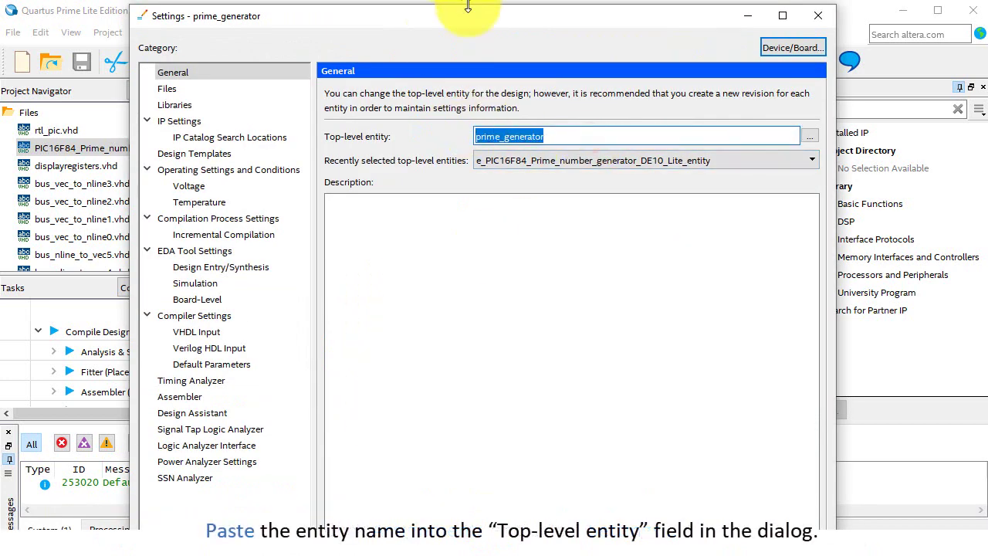
pyautogui.hotkey('ctrl', 'v')
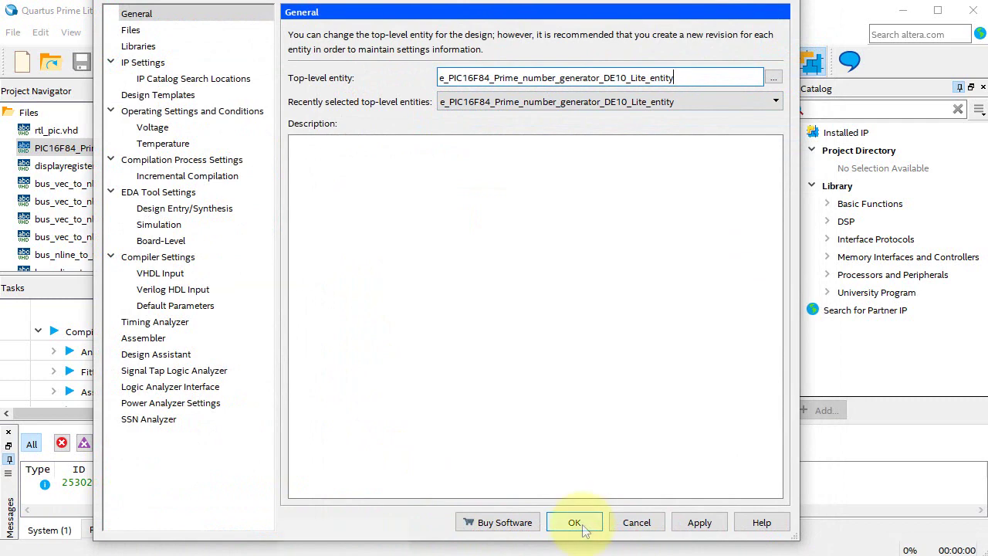
pyautogui.click(575, 523)
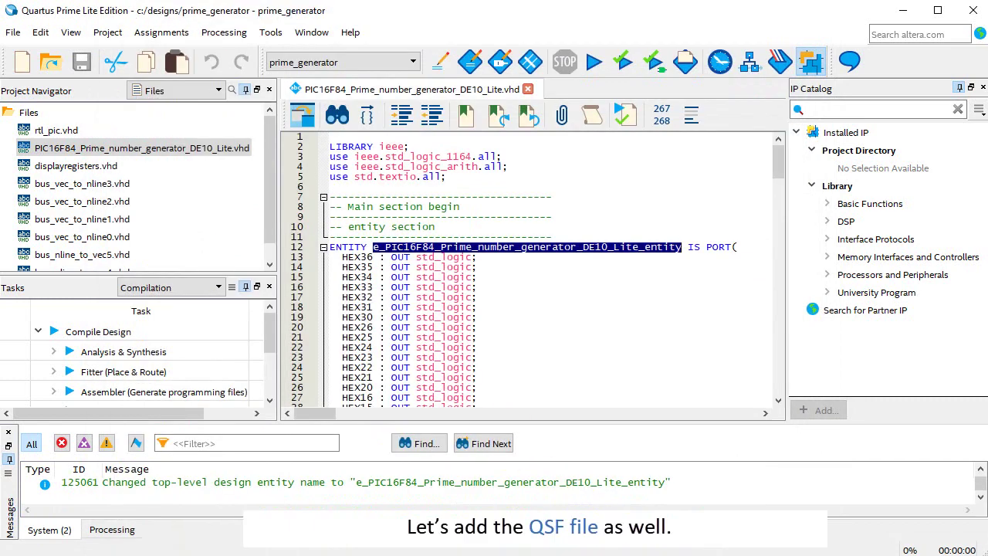
# Import the 58 pin assignments from PIC16F84_Prime_number_generator_DE10_Lite.qsf in C:\designs.
pyautogui.click(165, 34)
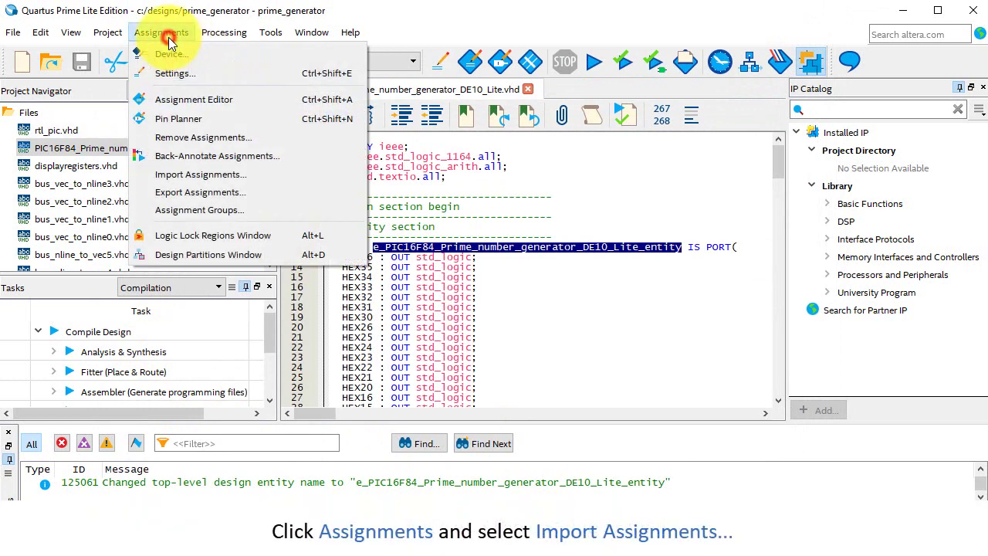
pyautogui.click(185, 178)
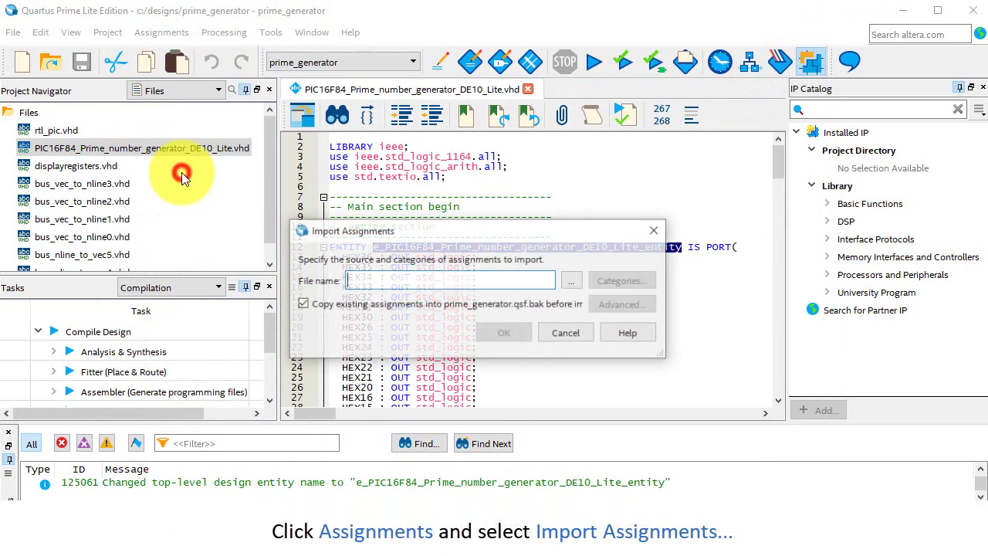
pyautogui.click(569, 284)
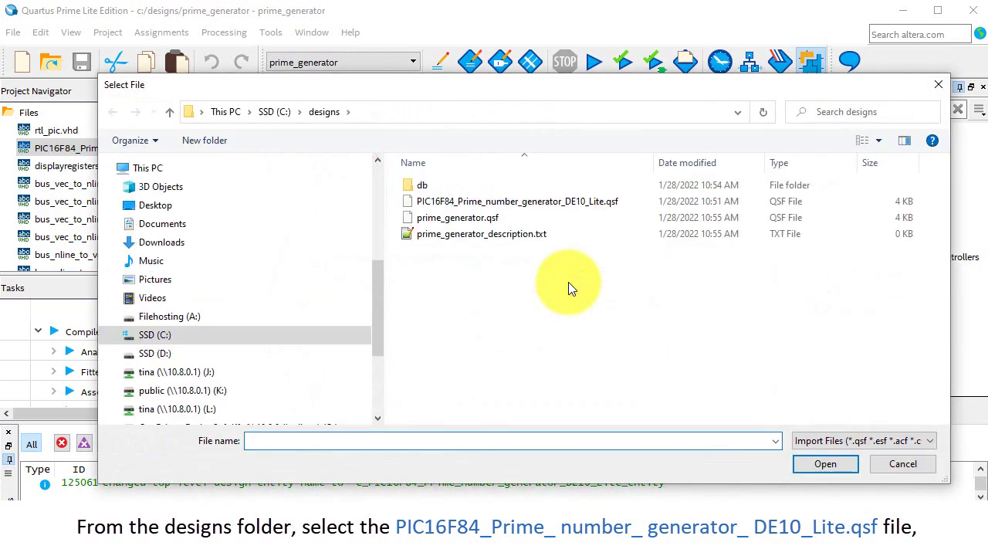
pyautogui.click(582, 203)
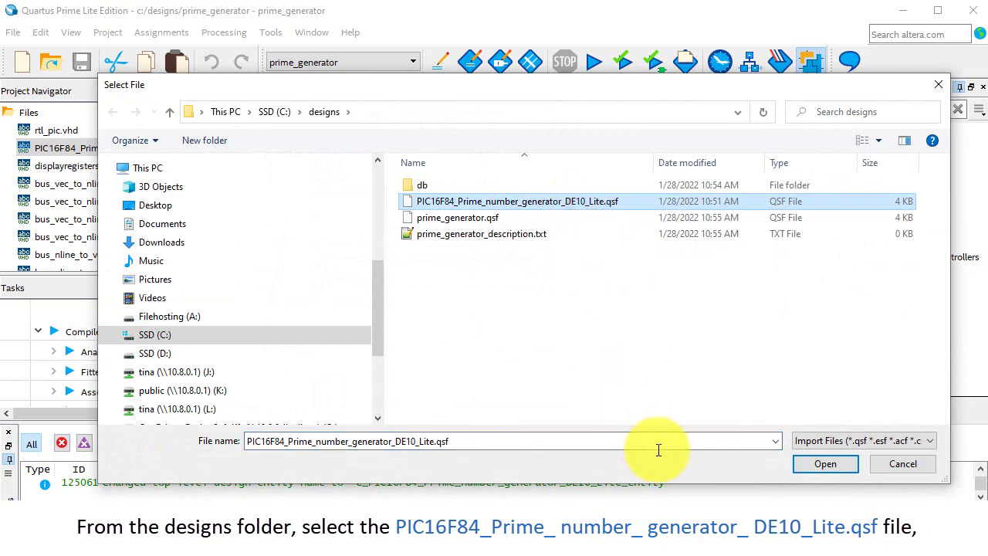
pyautogui.click(813, 467)
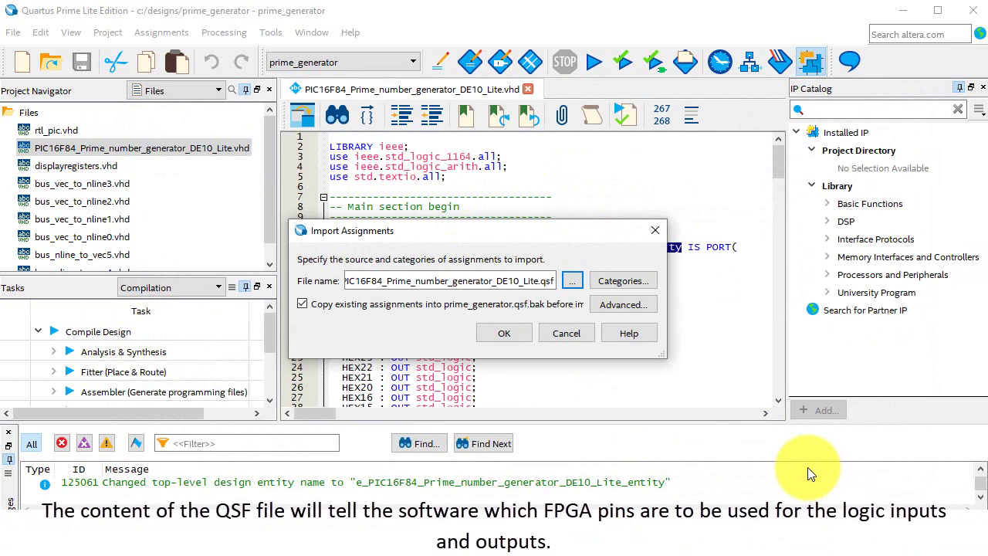
pyautogui.click(506, 335)
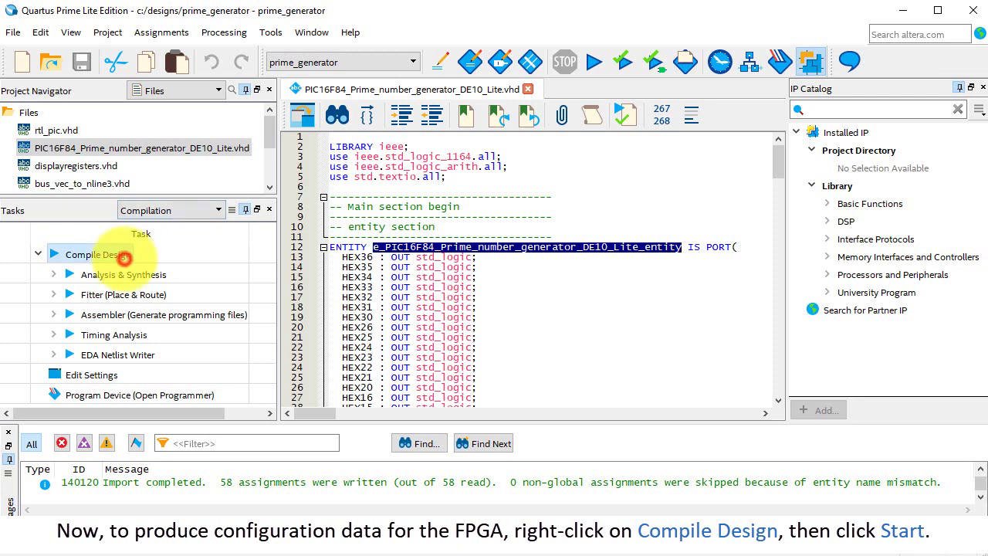
# Run Compile Design from the Tasks pane, finishing with 0 errors and 36 warnings.
pyautogui.rightClick(122, 256)
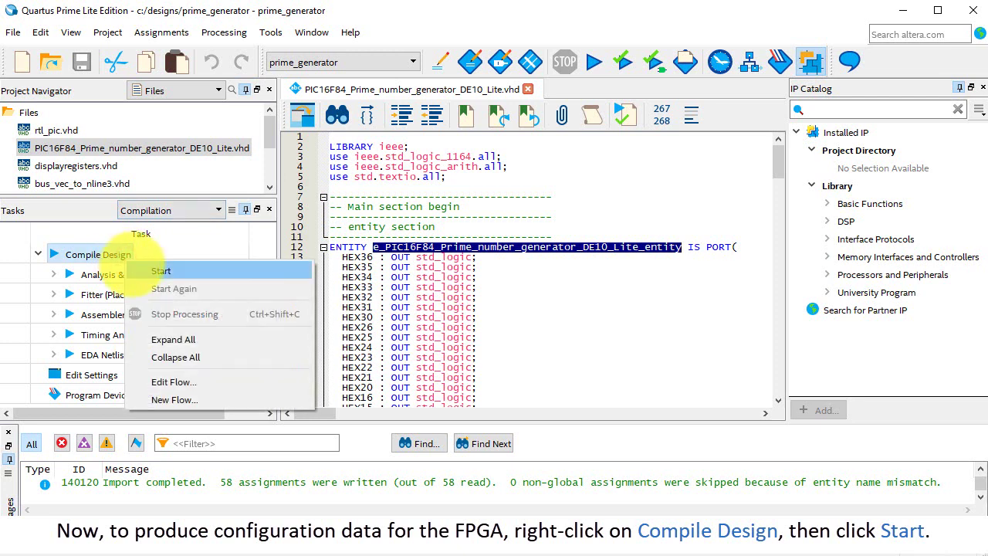
pyautogui.click(161, 270)
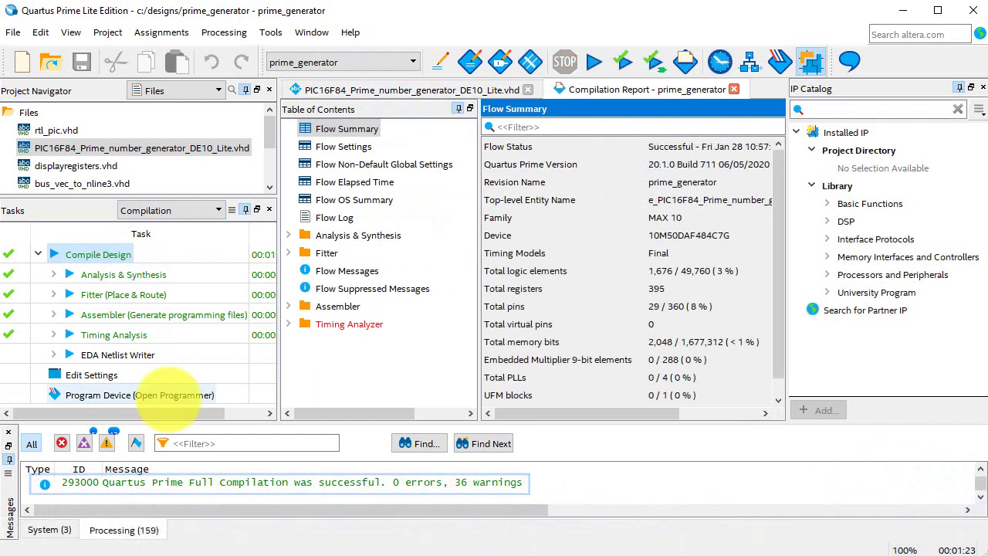
# Open the Programmer via Program Device to load prime_generator.sof for the 10M50DAF484.
pyautogui.rightClick(169, 399)
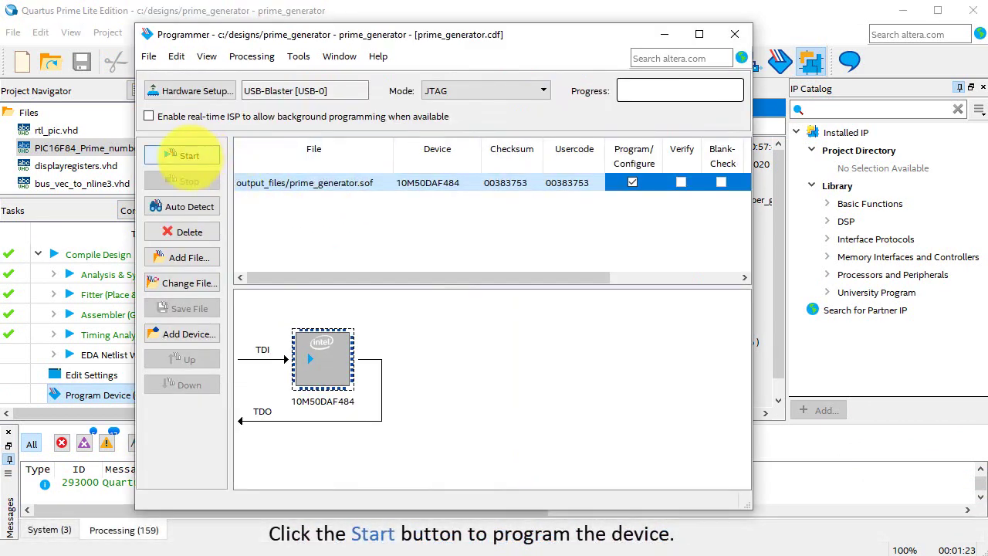
pyautogui.click(189, 157)
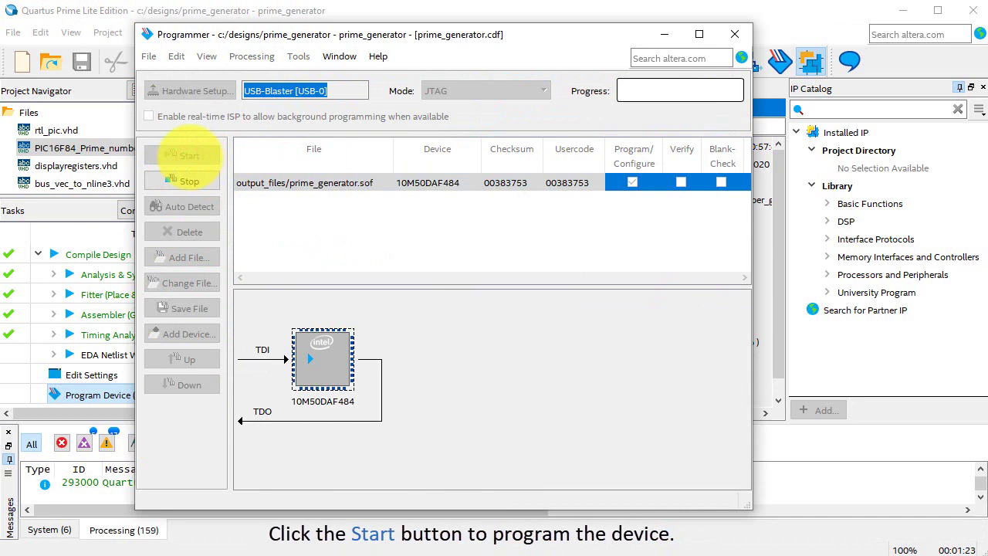